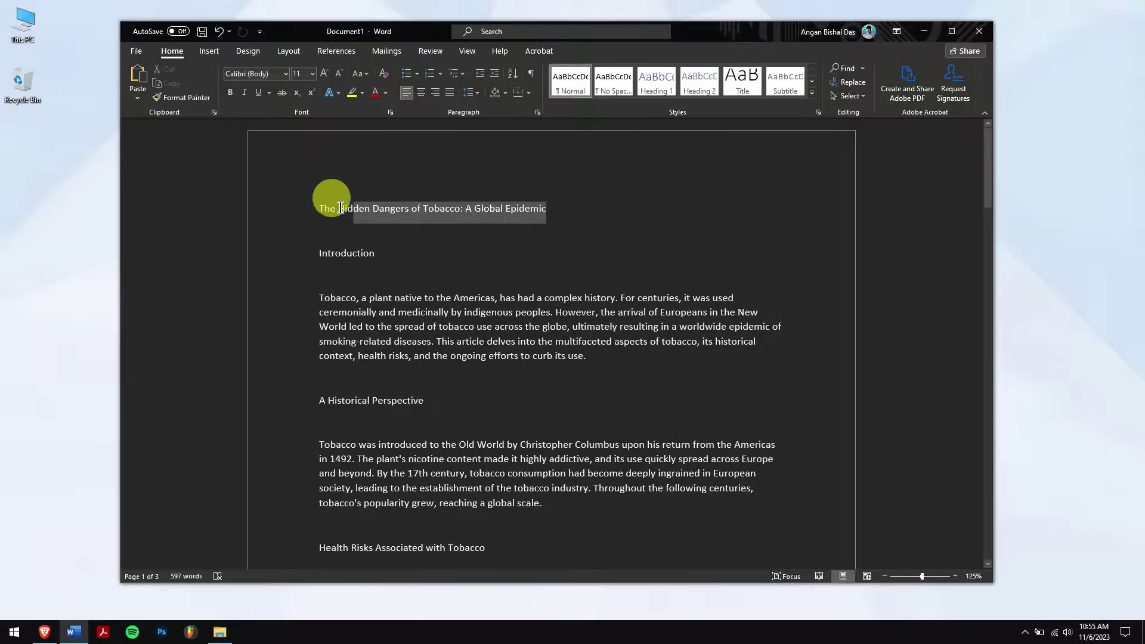
- Select the first line 'The Hidden Dangers of Tobacco: A Global Epidemic' and give it the Title style
left_click_drag(339, 207, 319, 208)
left_click(742, 80)
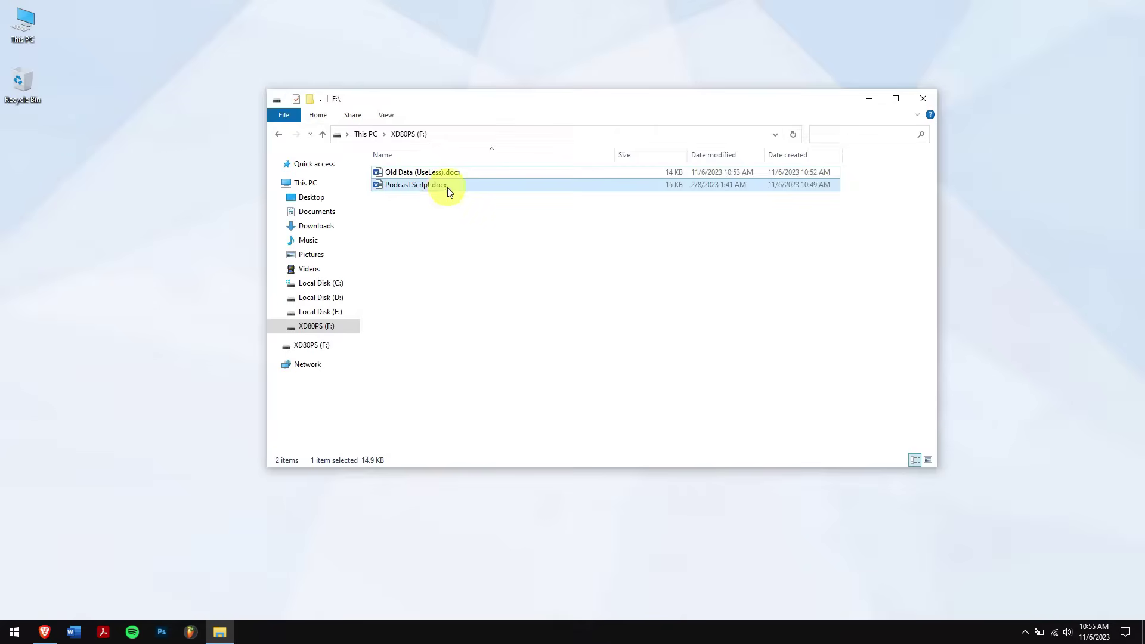
- Permanently delete Podcast Script.docx from the F: drive with Shift+Delete, then close the window
key("shift+Delete")
key("Return")
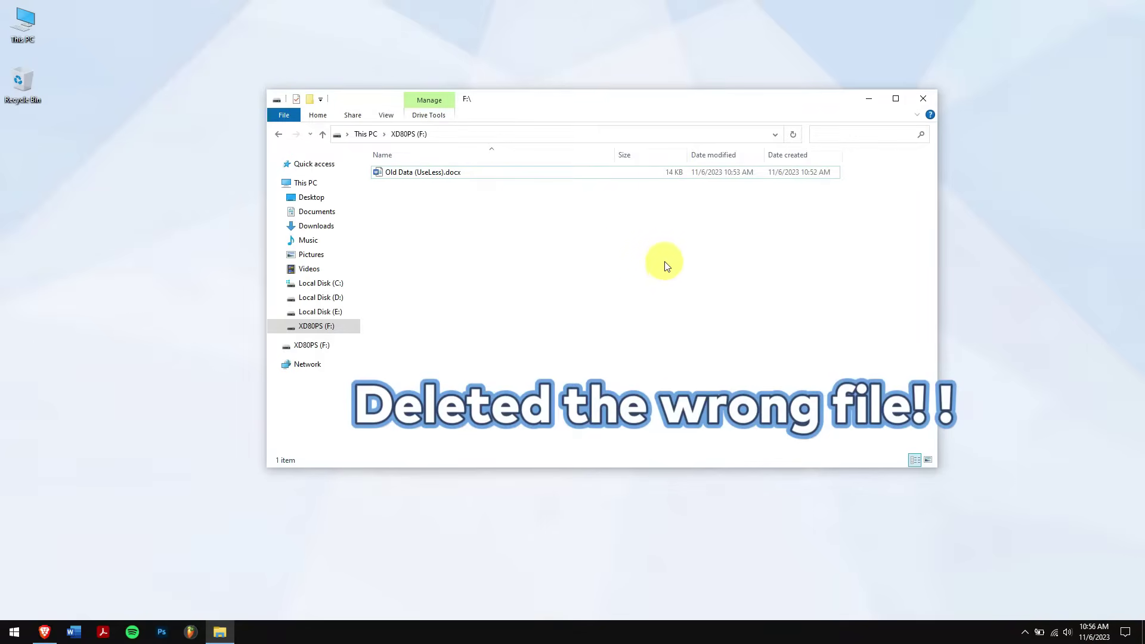
left_click(923, 99)
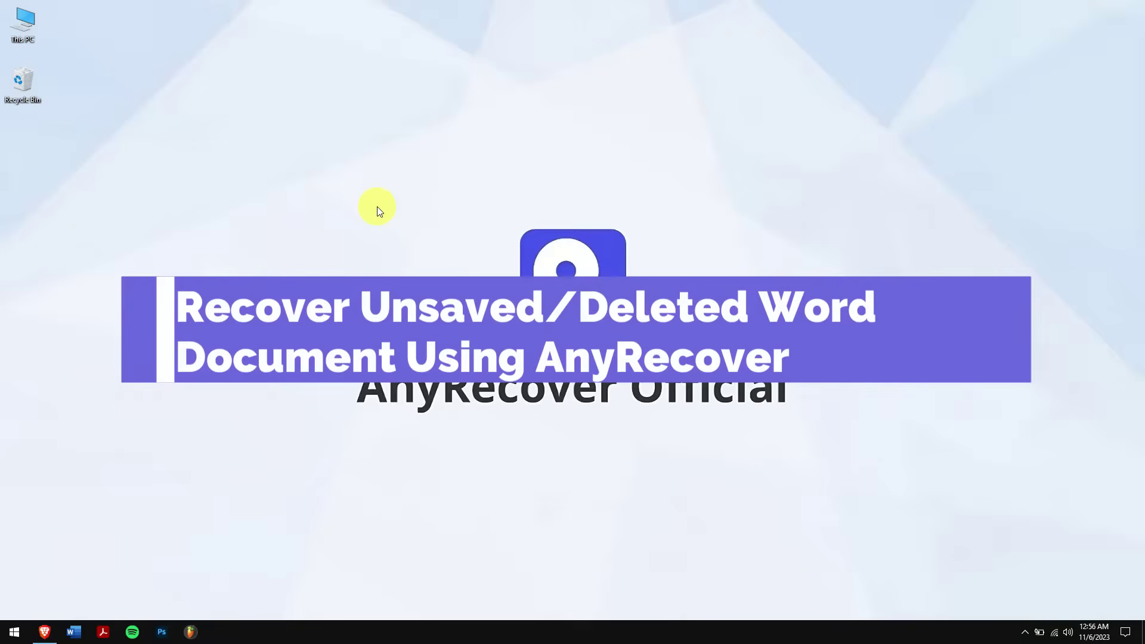
- Bring up the desktop context menu
right_click(183, 187)
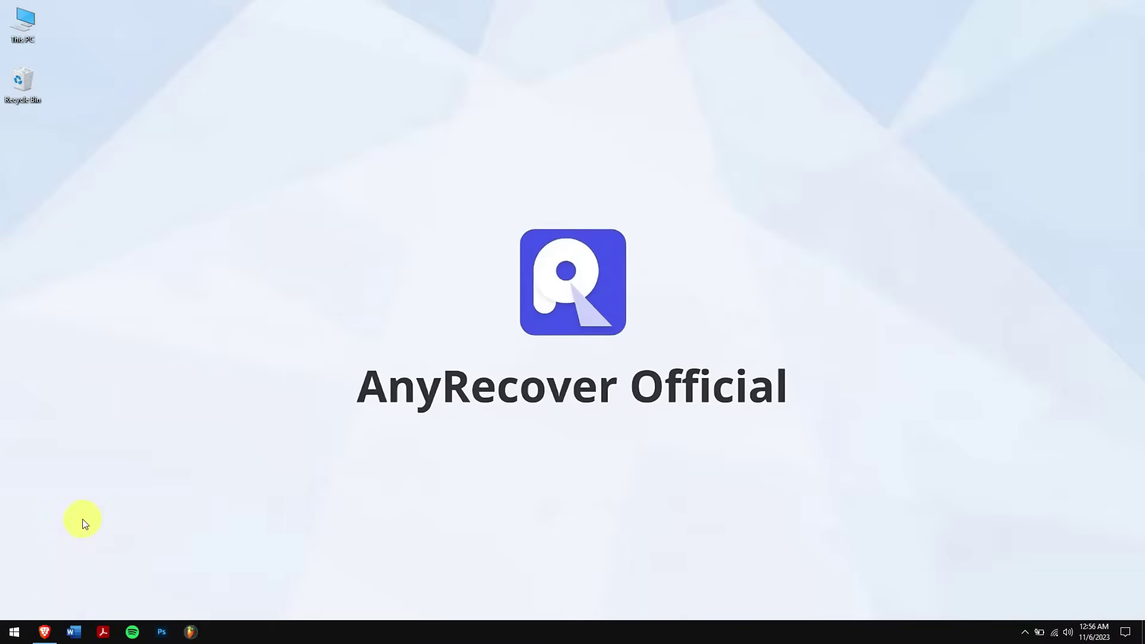
- Restore the Brave window and scroll anyrecover.com down to the Hard Drive/PC recovery section
left_click(44, 633)
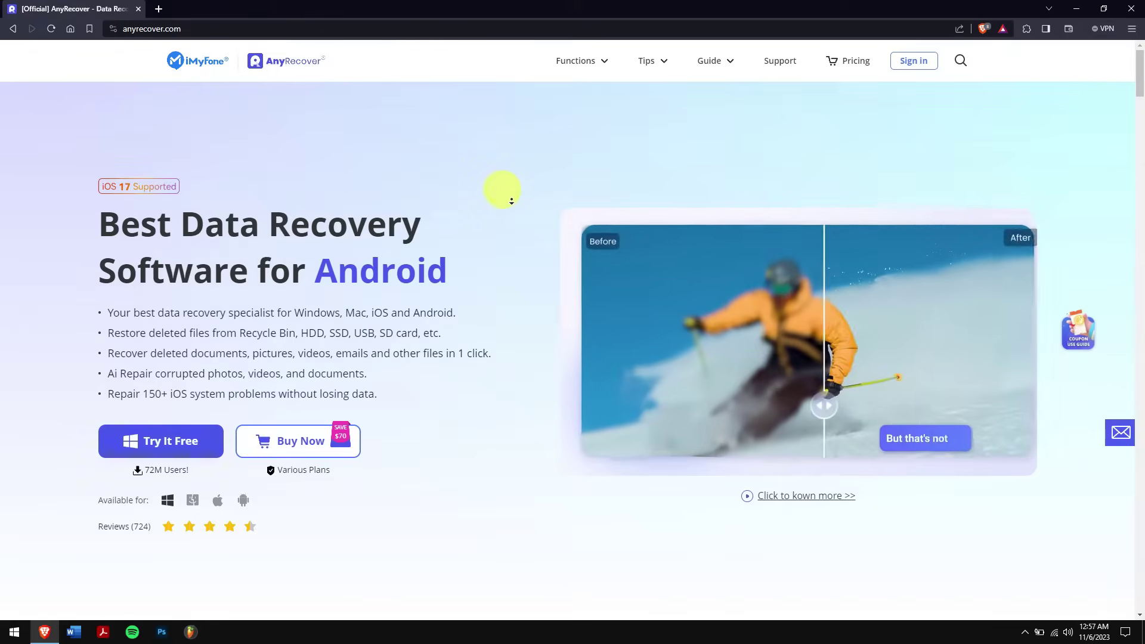
scroll(512, 194, "down", 1)
scroll(512, 202, "down", 2)
scroll(512, 202, "down", 2)
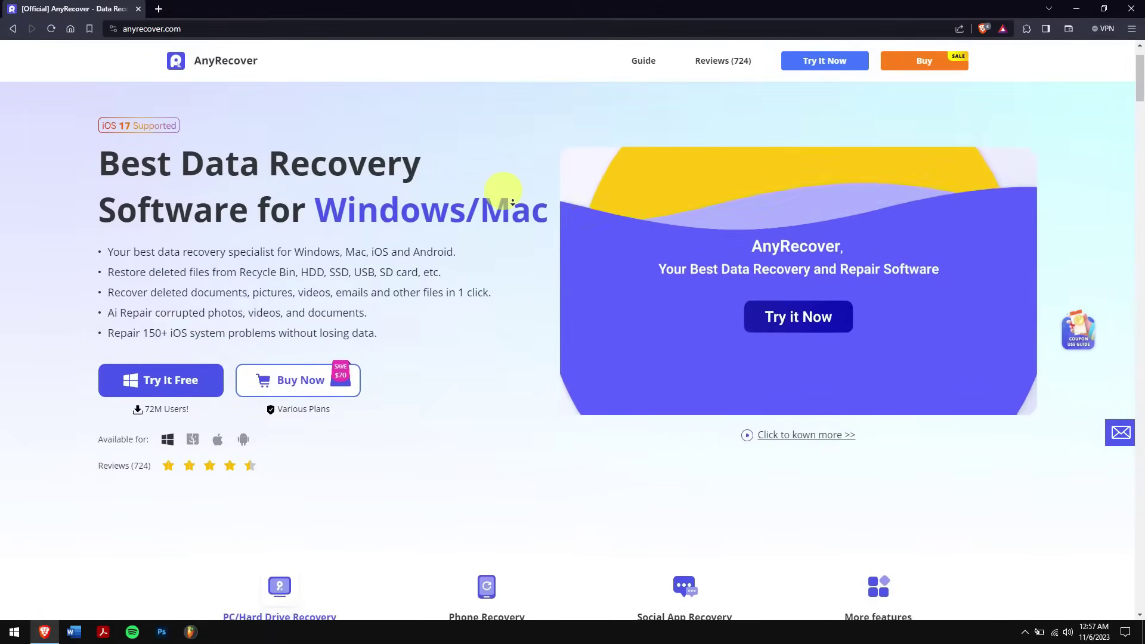
scroll(512, 202, "down", 2)
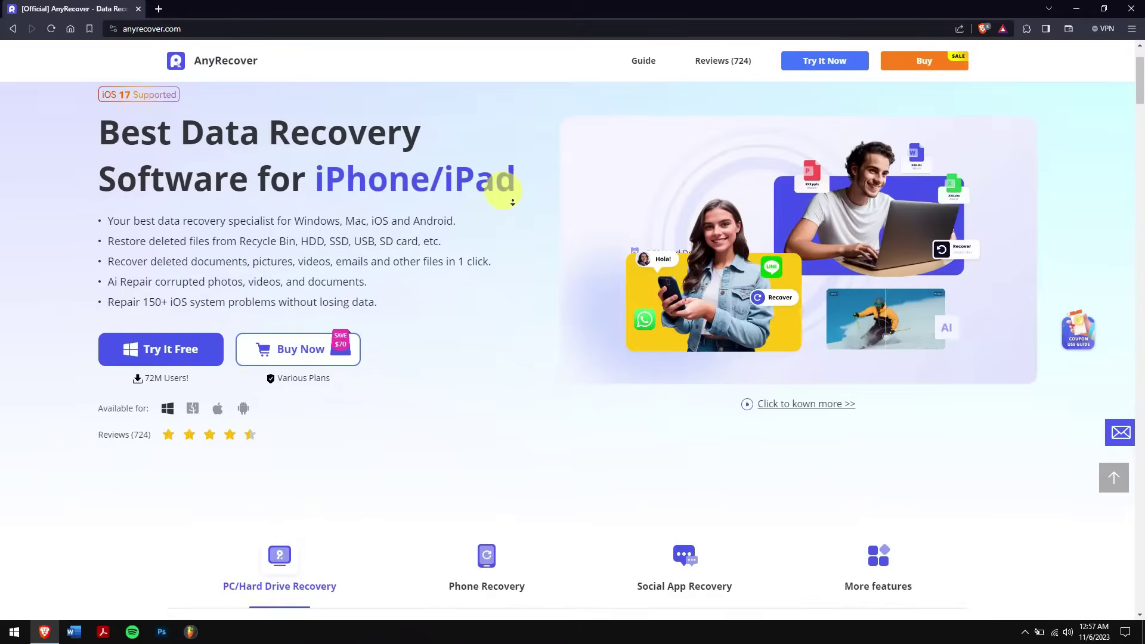
scroll(512, 202, "down", 2)
scroll(512, 202, "down", 2)
scroll(512, 202, "down", 2)
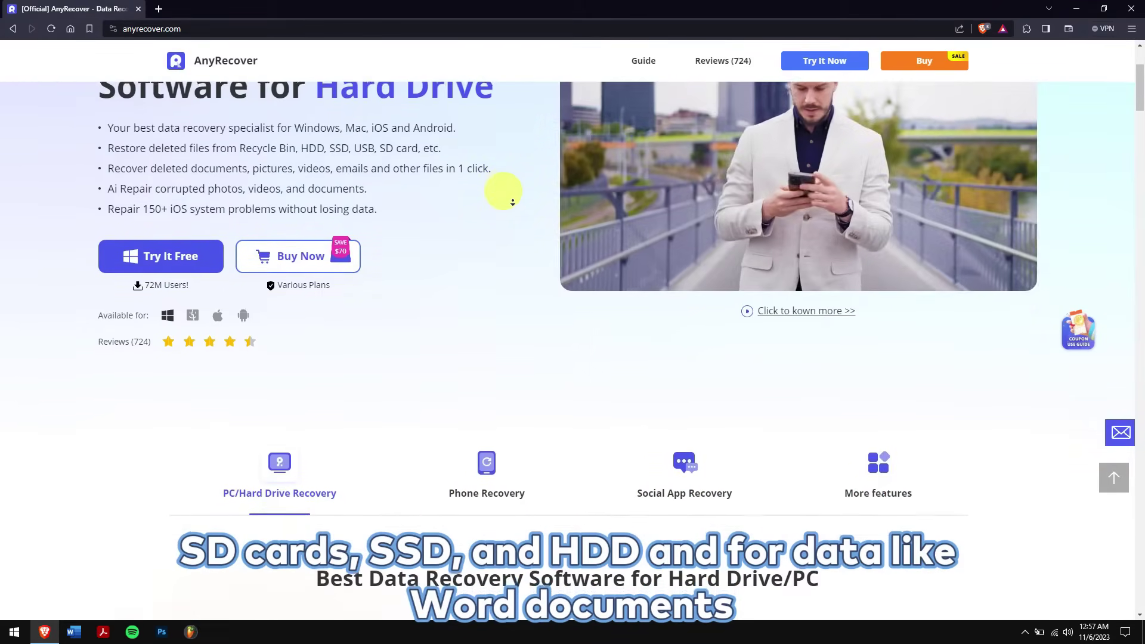
scroll(512, 202, "down", 2)
scroll(512, 202, "down", 2)
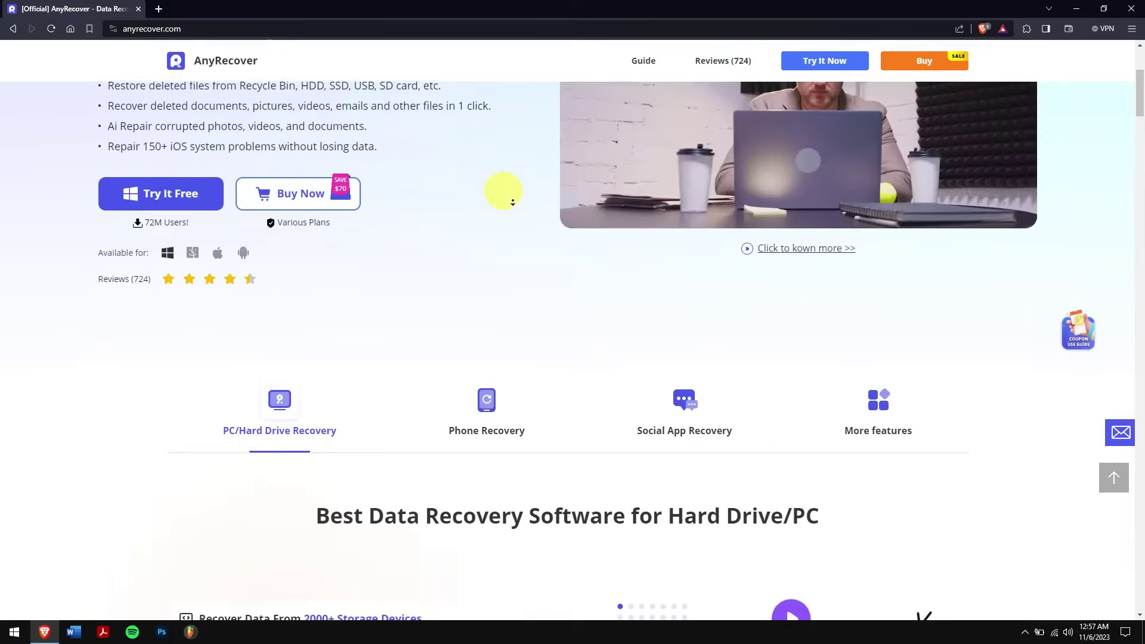
scroll(512, 202, "down", 2)
scroll(512, 203, "down", 2)
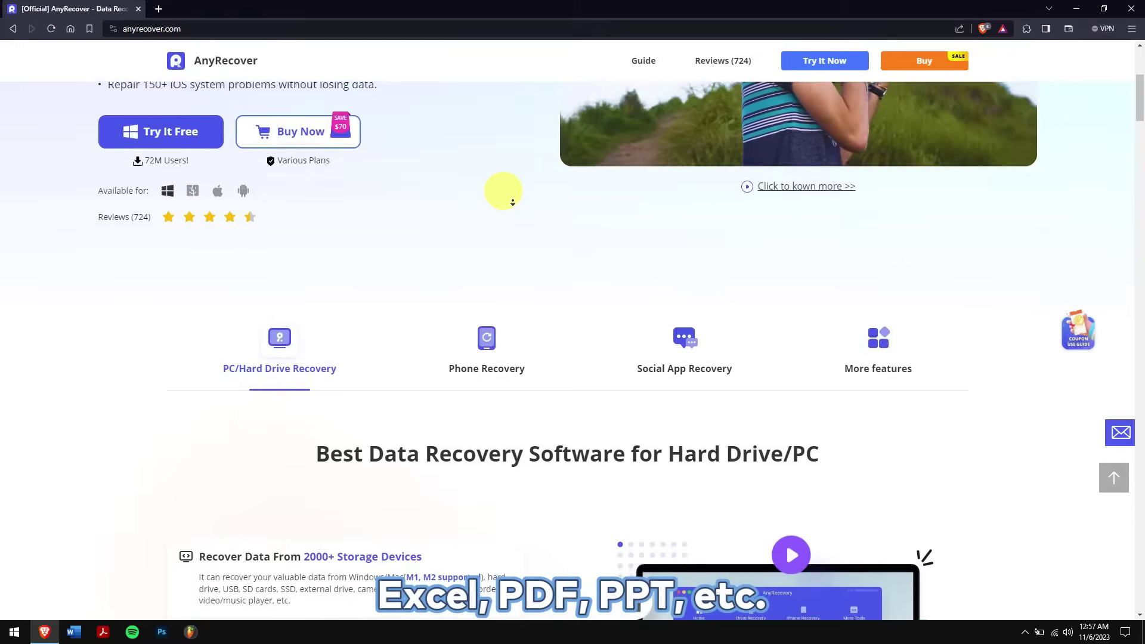
scroll(512, 202, "down", 2)
scroll(512, 203, "down", 2)
scroll(512, 202, "down", 2)
scroll(512, 202, "down", 2)
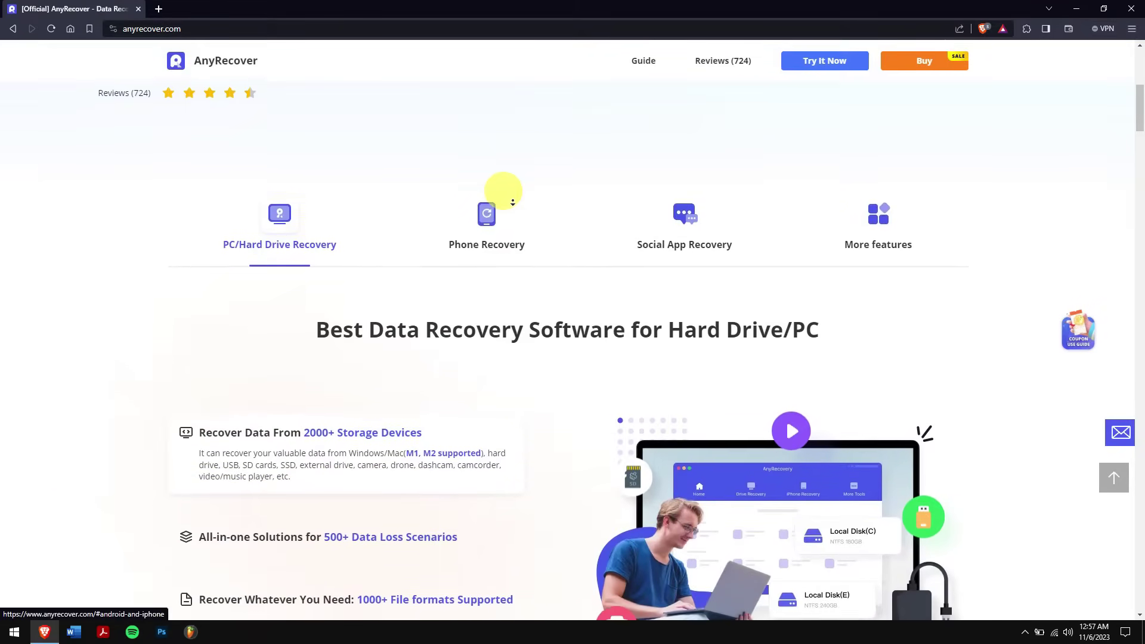
scroll(512, 202, "down", 2)
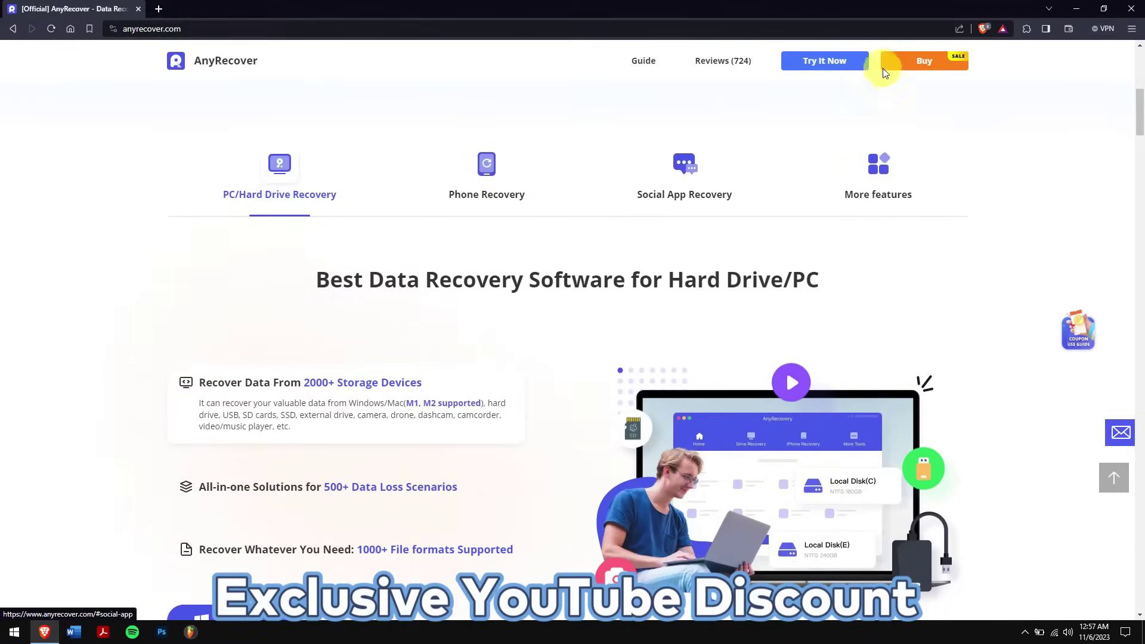
- Minimize Brave and launch AnyRecover by searching 'any' in Start
left_click(1076, 10)
key("super")
type("any")
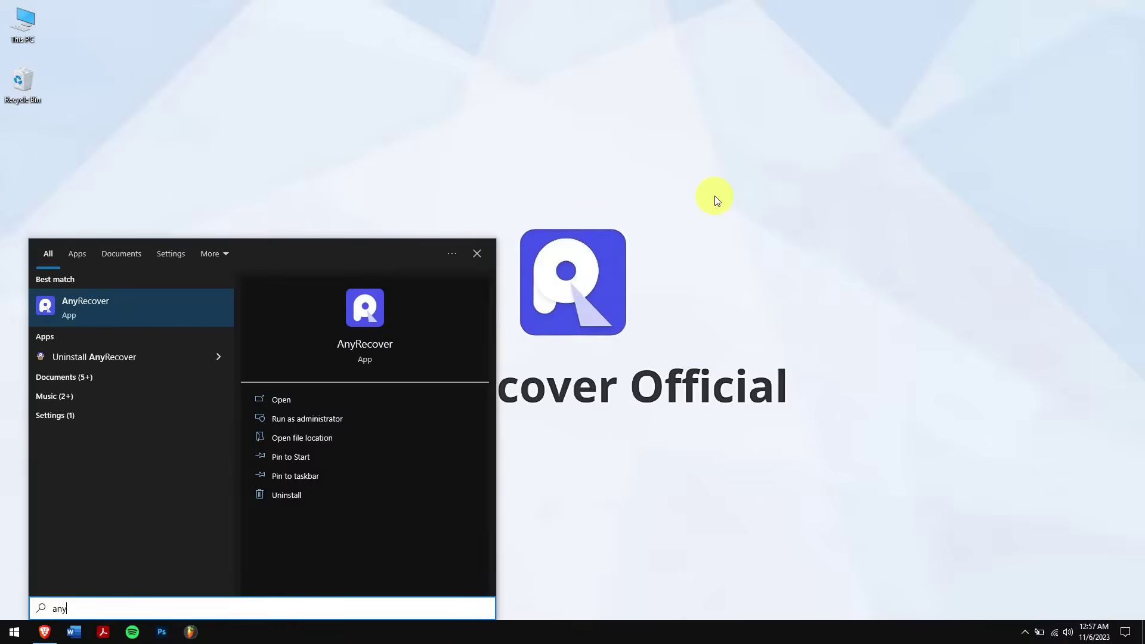
key("Return")
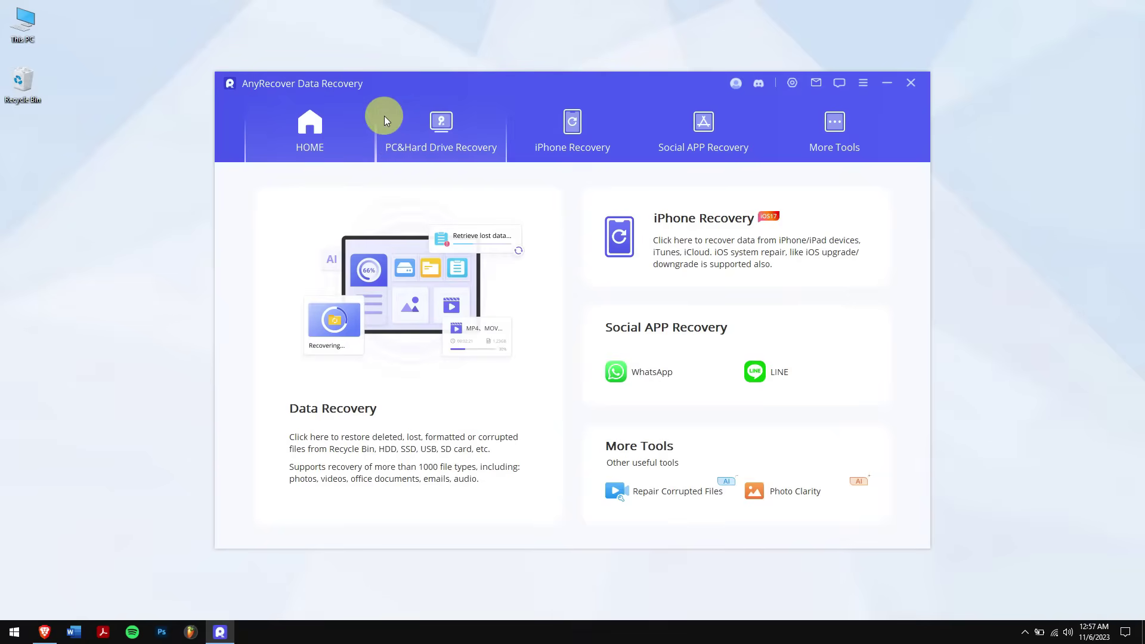
- Scan the XD80PS (F) drive under PC & Hard Drive Recovery
left_click(384, 115)
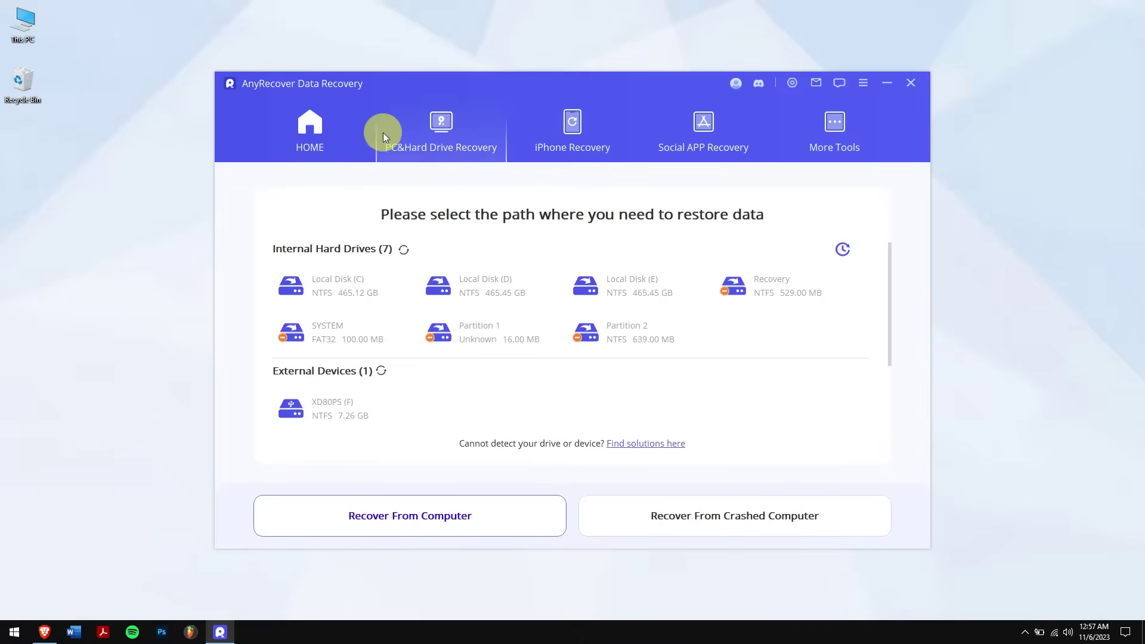
mouse_move(349, 345)
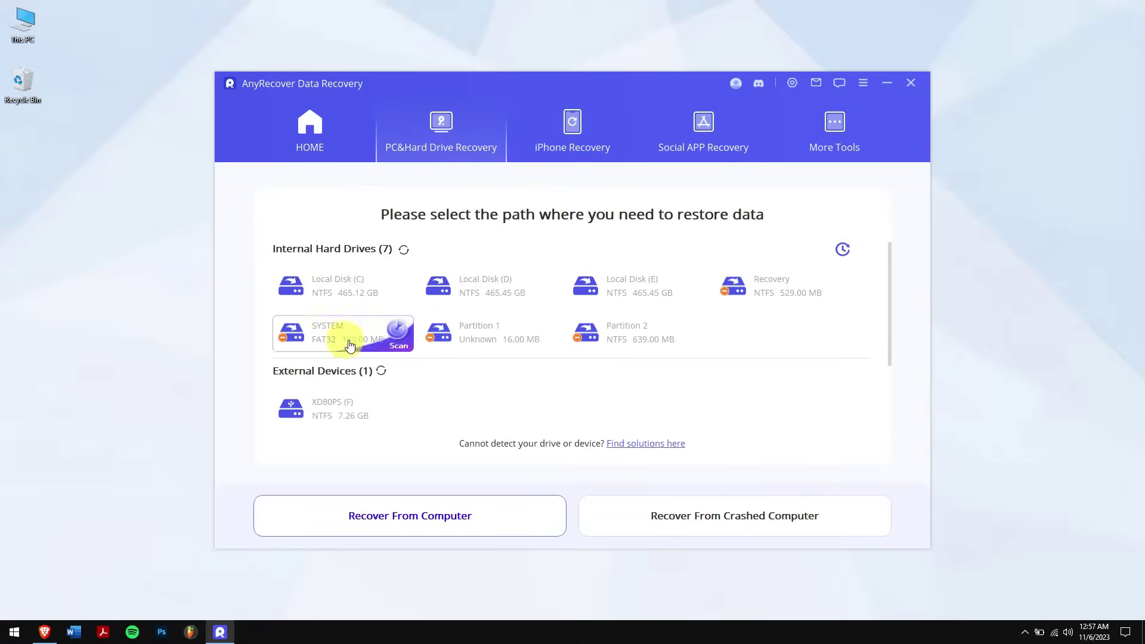
left_click(329, 408)
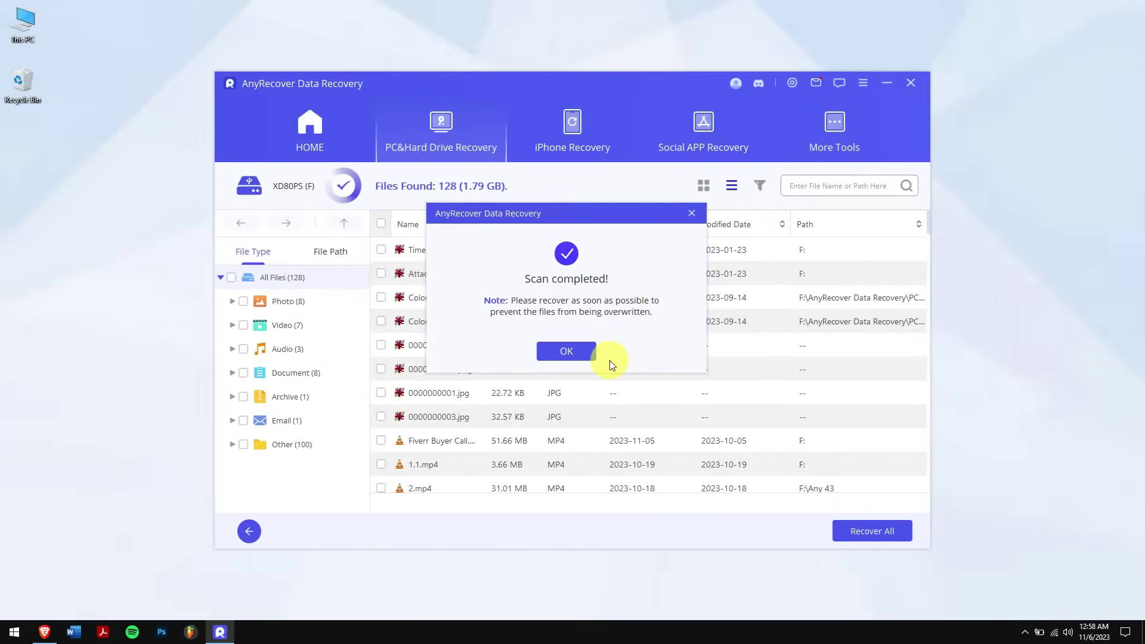
- Dismiss the scan notice and tick Attack-Switch.jpeg, the Fiverr video and two documents for recovery
left_click(581, 352)
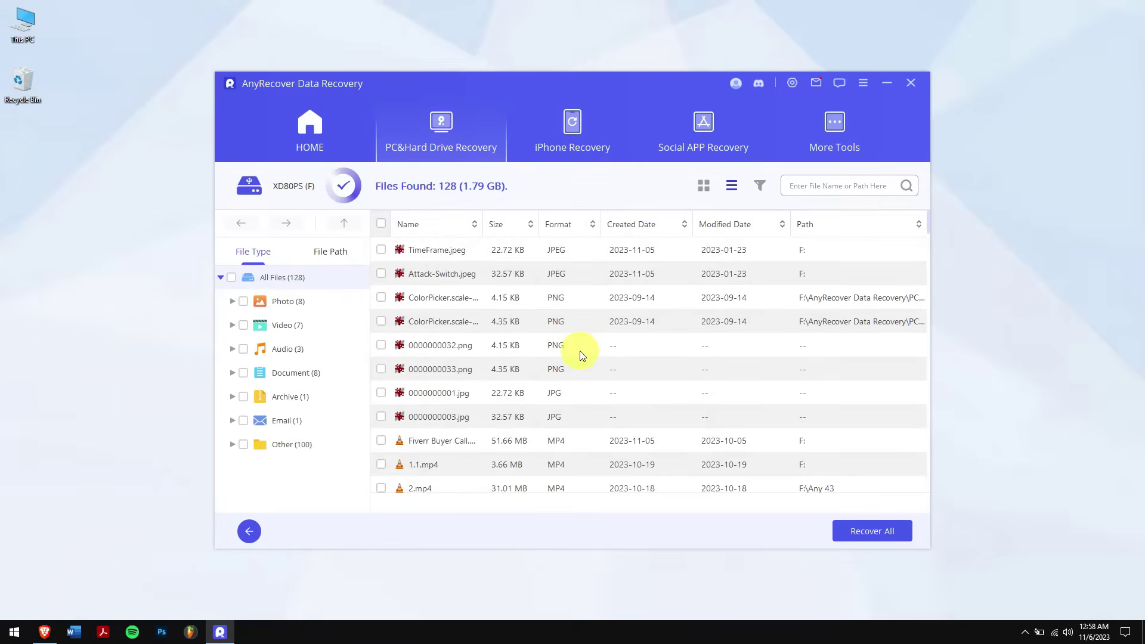
left_click(381, 275)
left_click(381, 440)
left_click(293, 373)
left_click(381, 273)
left_click(381, 297)
- Preview TimeFrame.jpeg in the Photo category, then switch to thumbnail view and apply the filter
left_click(283, 301)
double_click(464, 251)
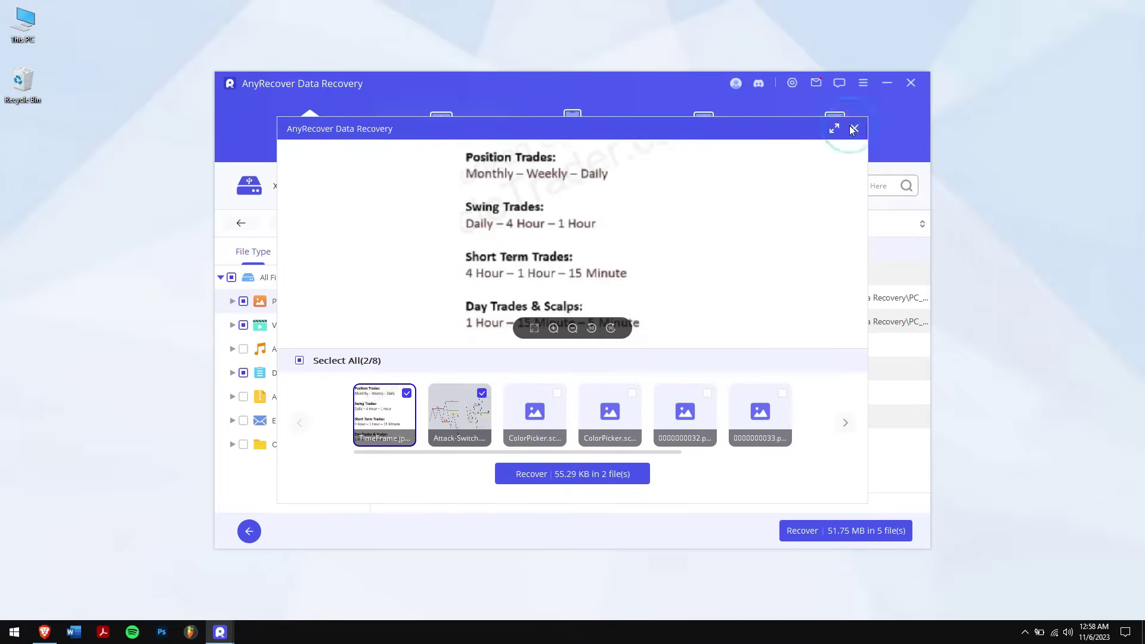
left_click(853, 129)
left_click(703, 187)
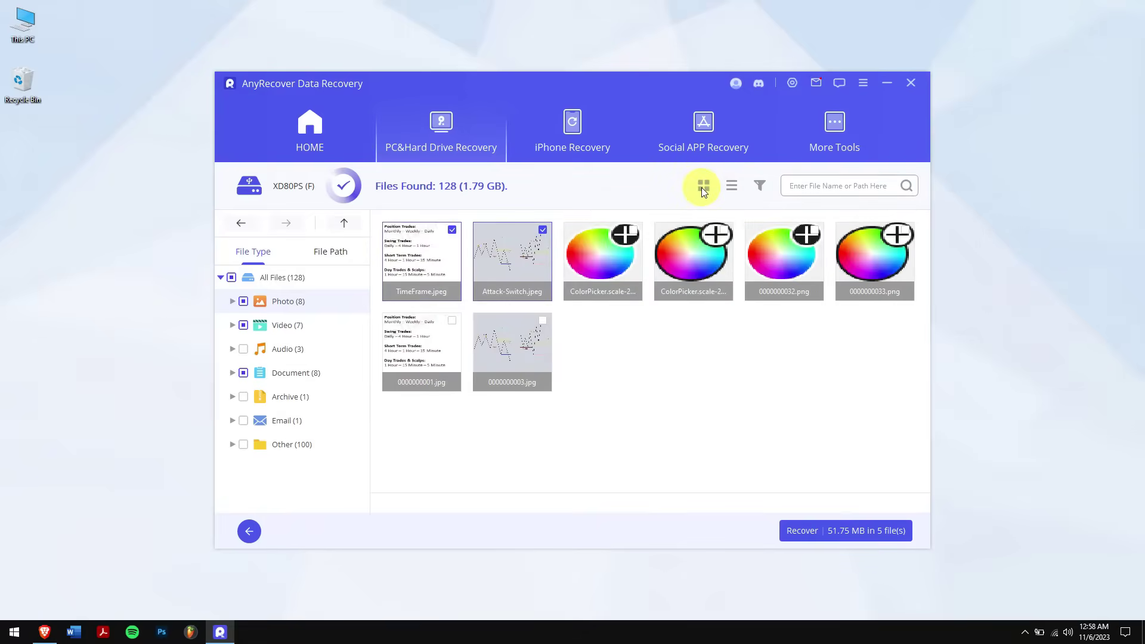
left_click(758, 185)
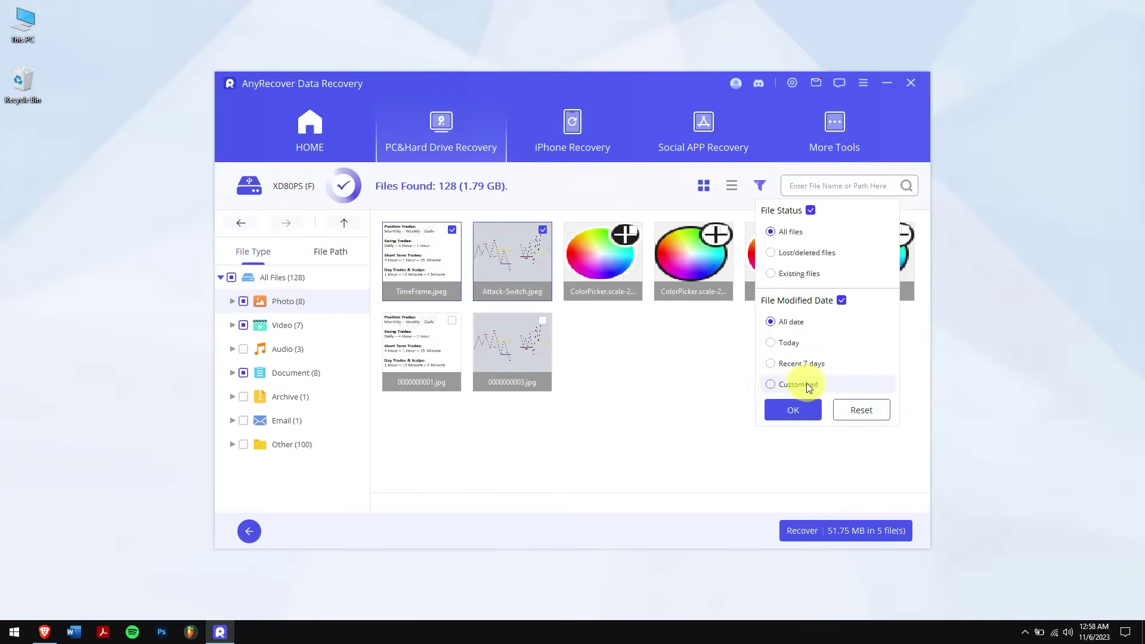
left_click(807, 410)
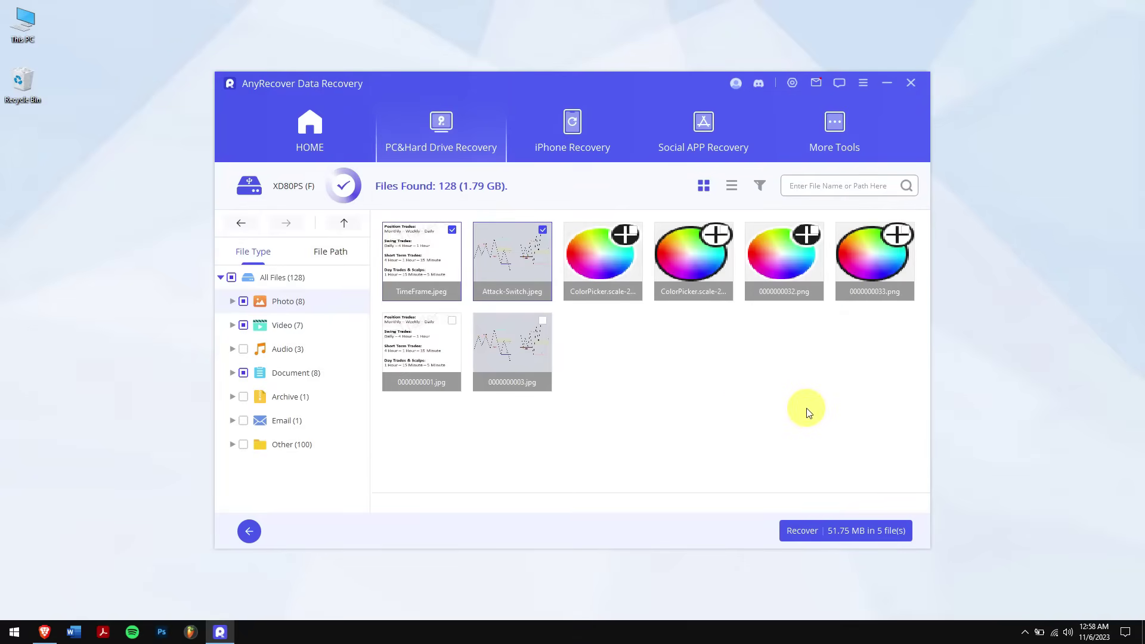
- Recover the five marked files to Local Disk (E:)
left_click(840, 531)
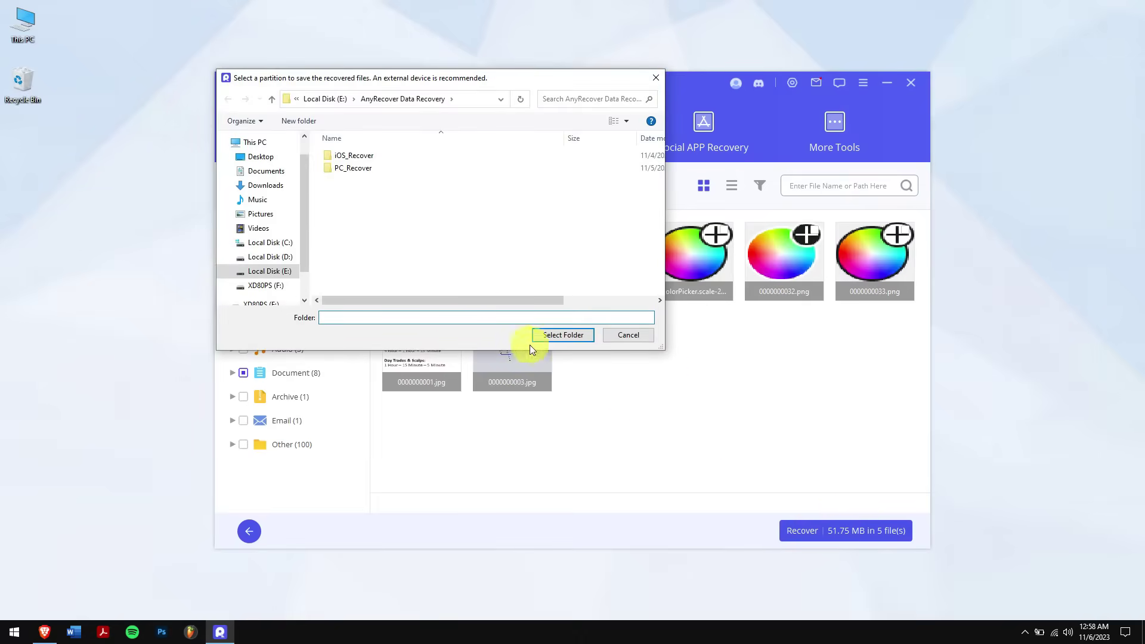
left_click(280, 272)
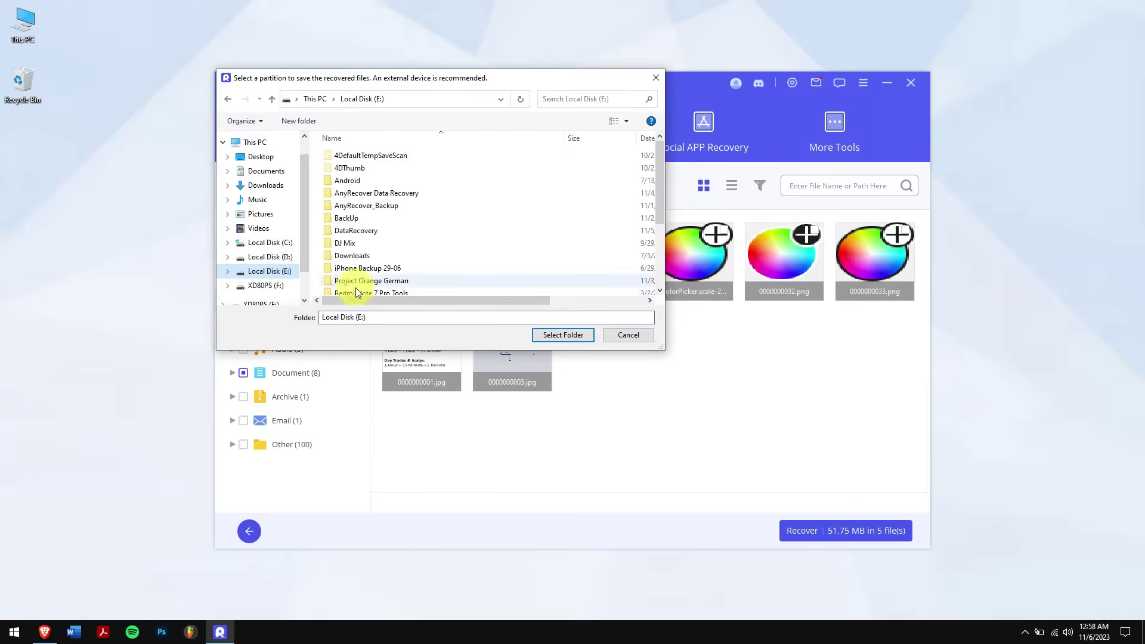
left_click(577, 343)
- Open the recovered Podcast Script.docx from the Document folder in Word, then close Word
double_click(431, 172)
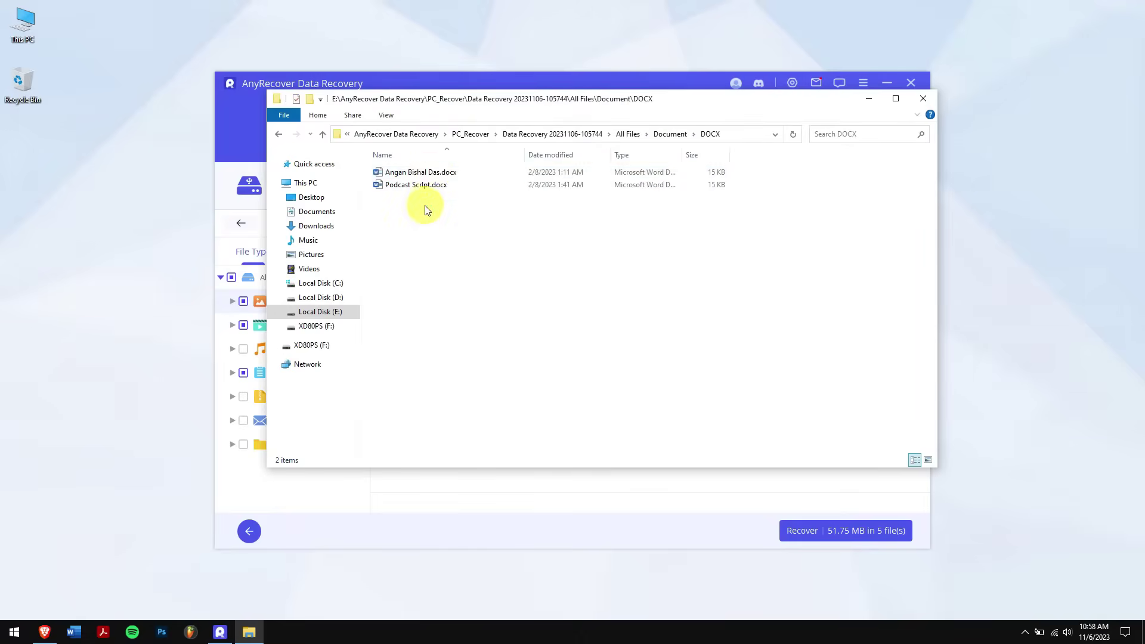
double_click(430, 185)
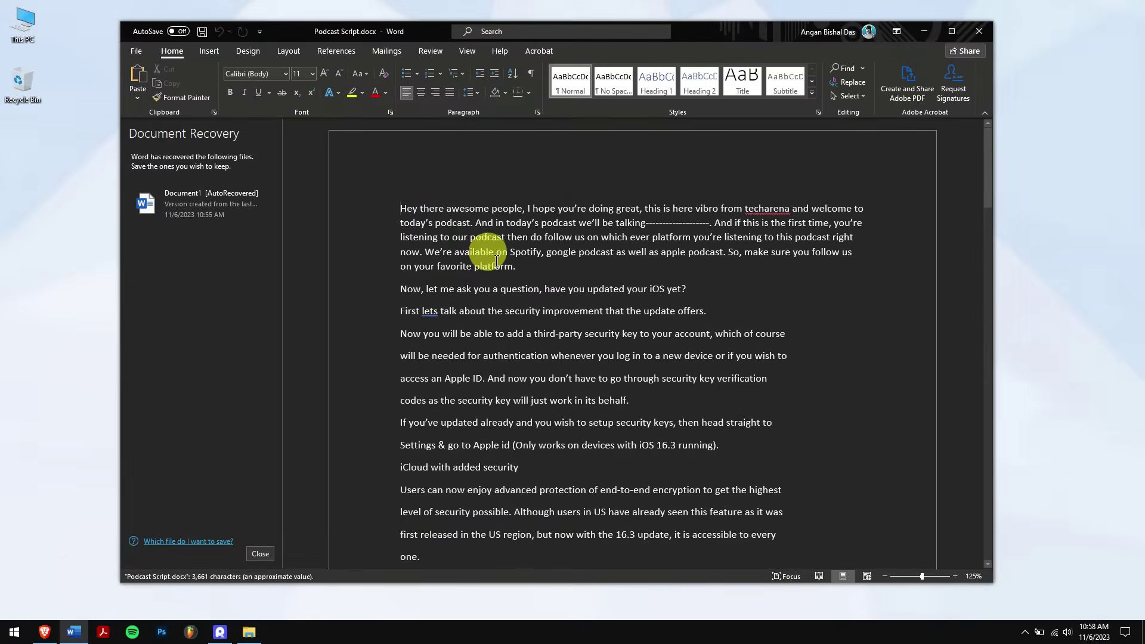
left_click(979, 31)
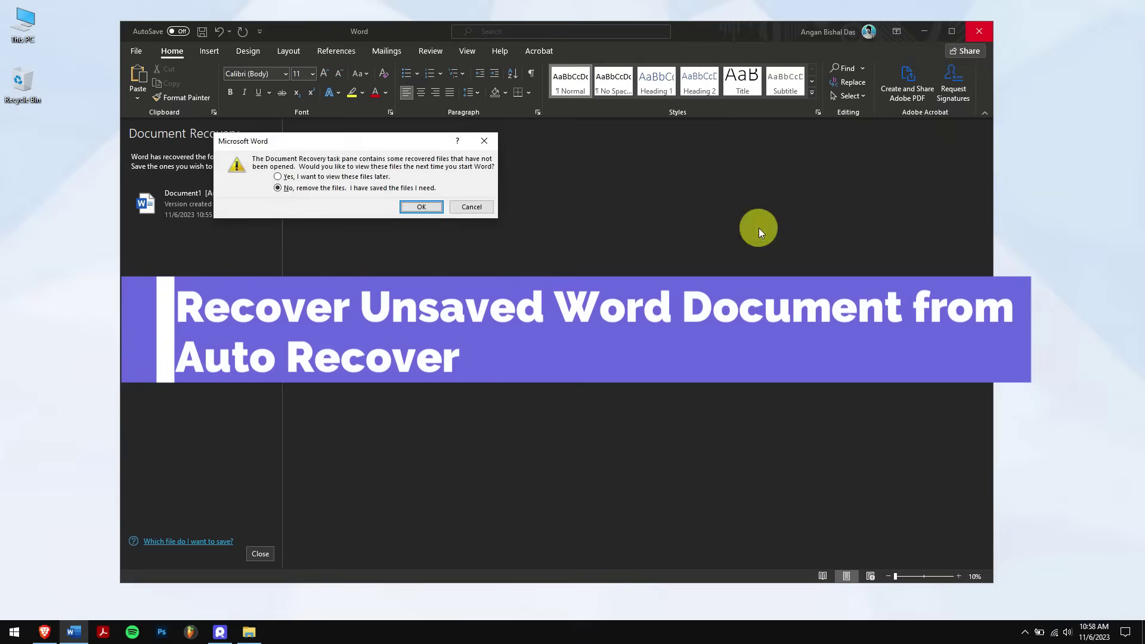
left_click(416, 205)
- Launch Word and open the Save page of Word Options
left_click(923, 98)
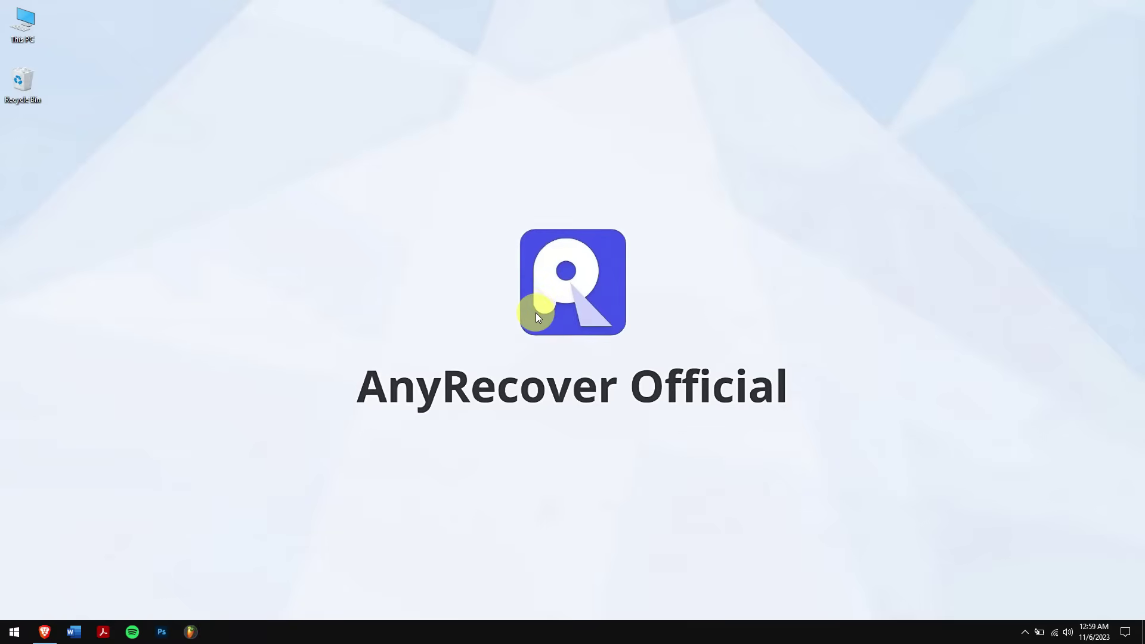
key("super")
type("word")
key("Return")
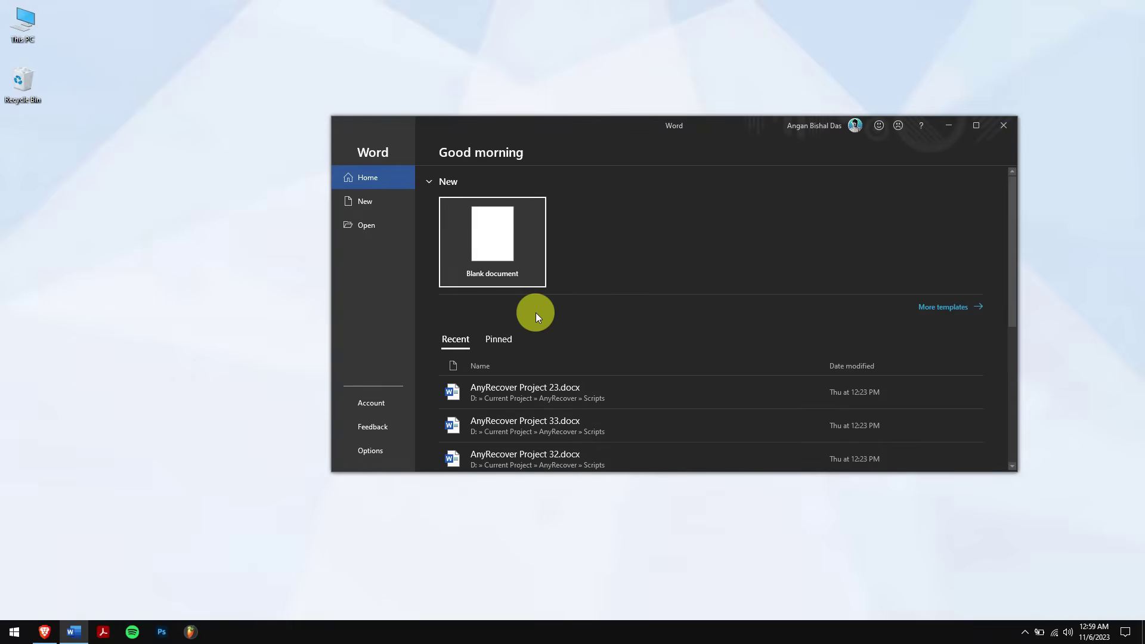
left_click(379, 449)
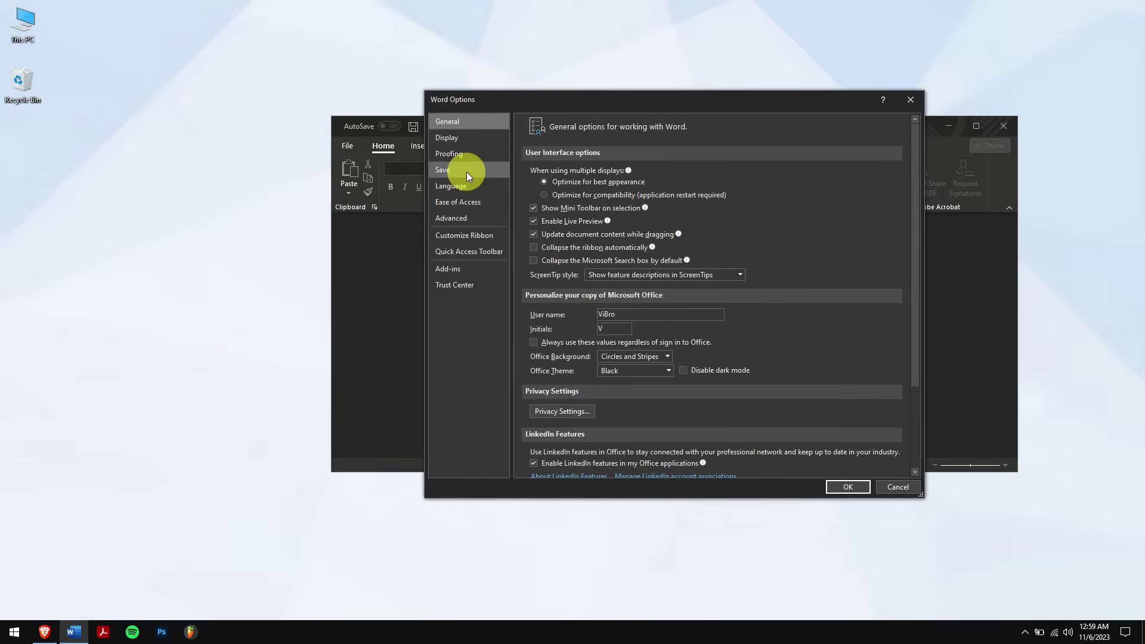
left_click(466, 172)
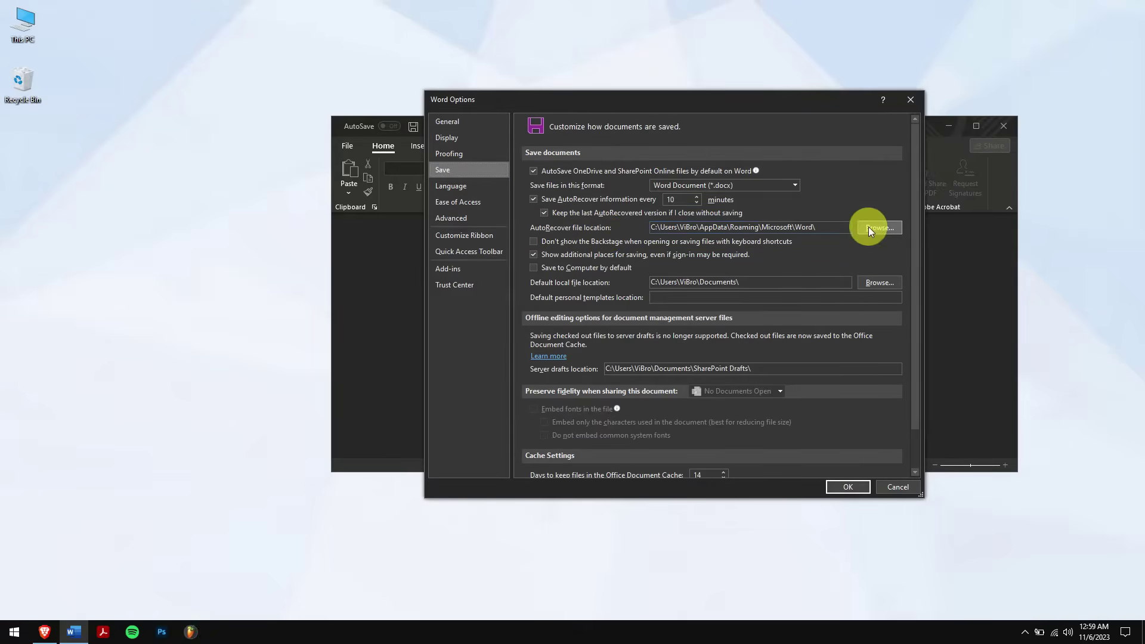
- Browse the AutoRecover location and open the empty AnyRecover project folder
left_click(894, 232)
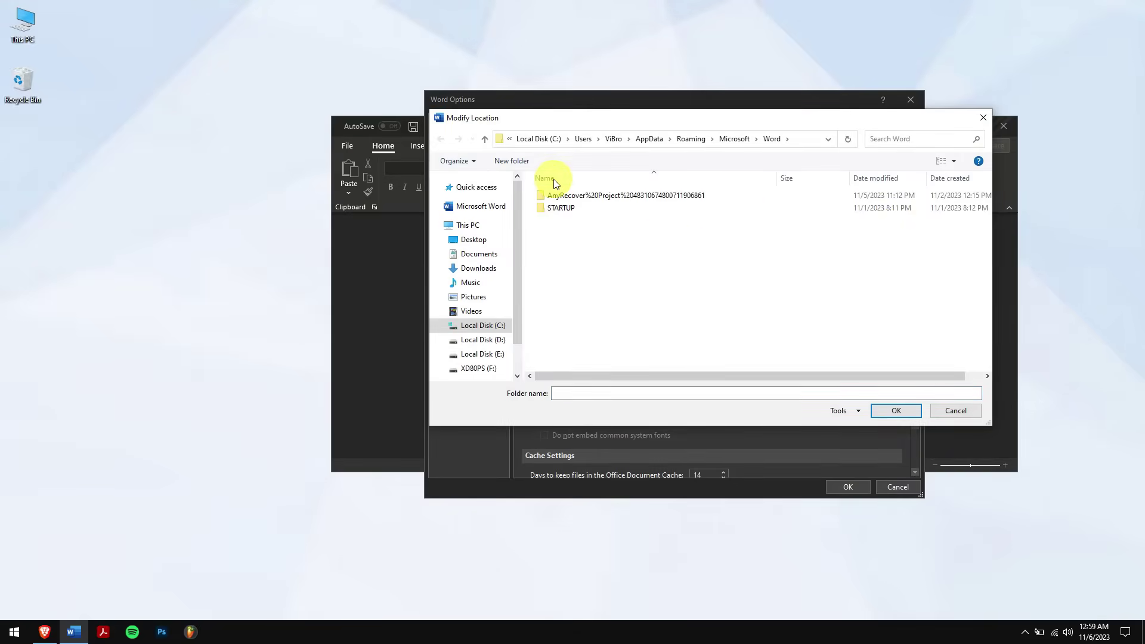
double_click(581, 197)
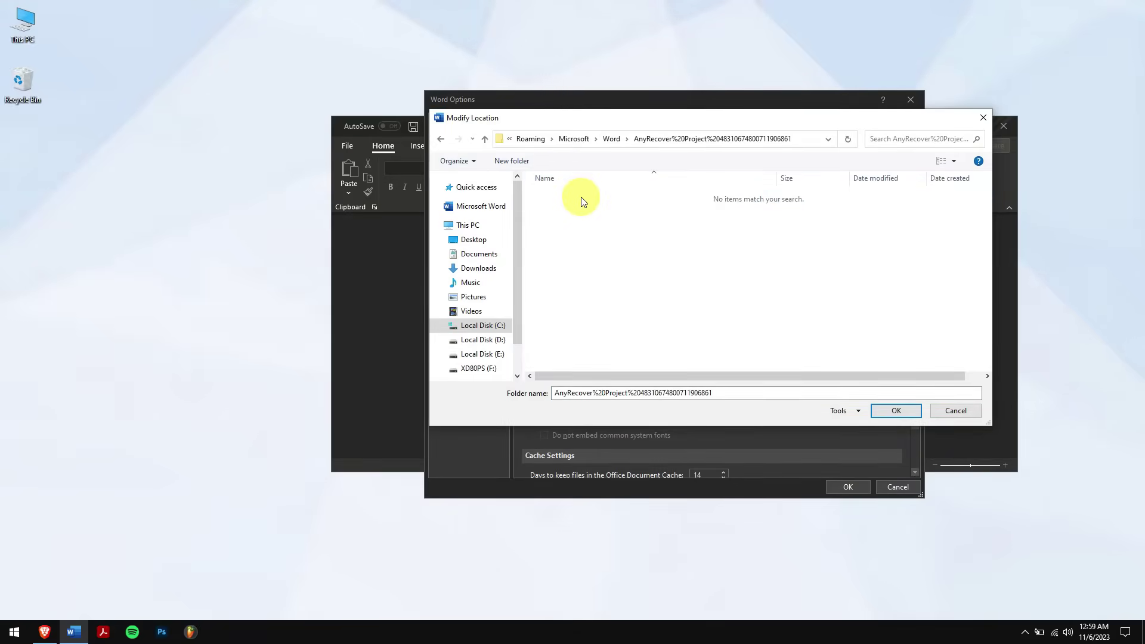
right_click(582, 199)
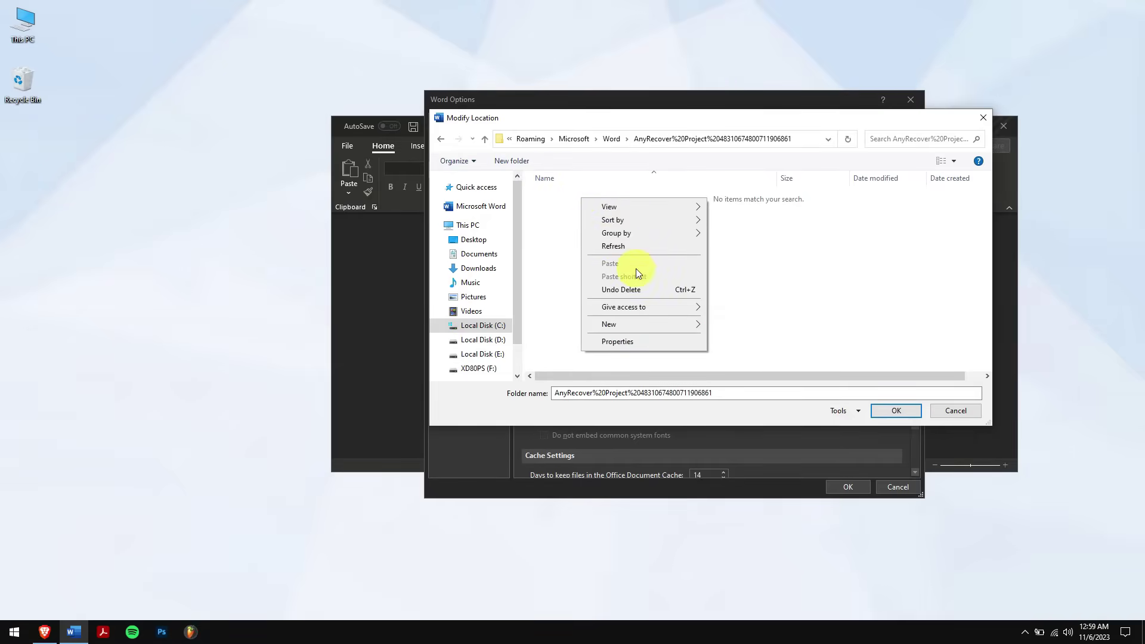
left_click(871, 313)
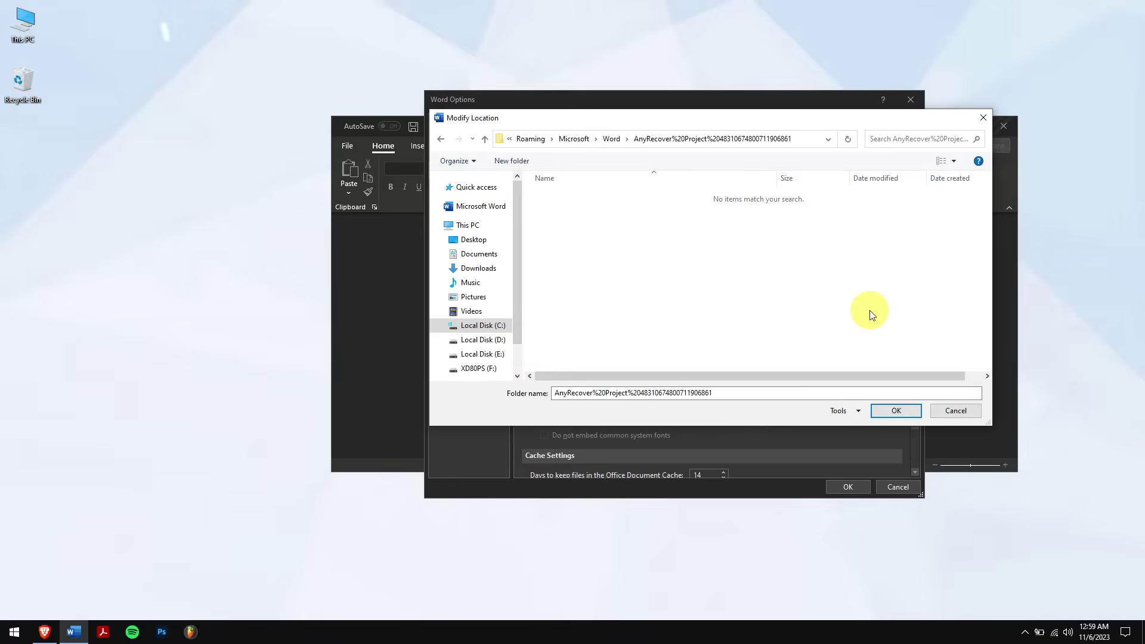
- Close the folder browser, Word Options and Word, then relaunch Word with a blank document
left_click(983, 116)
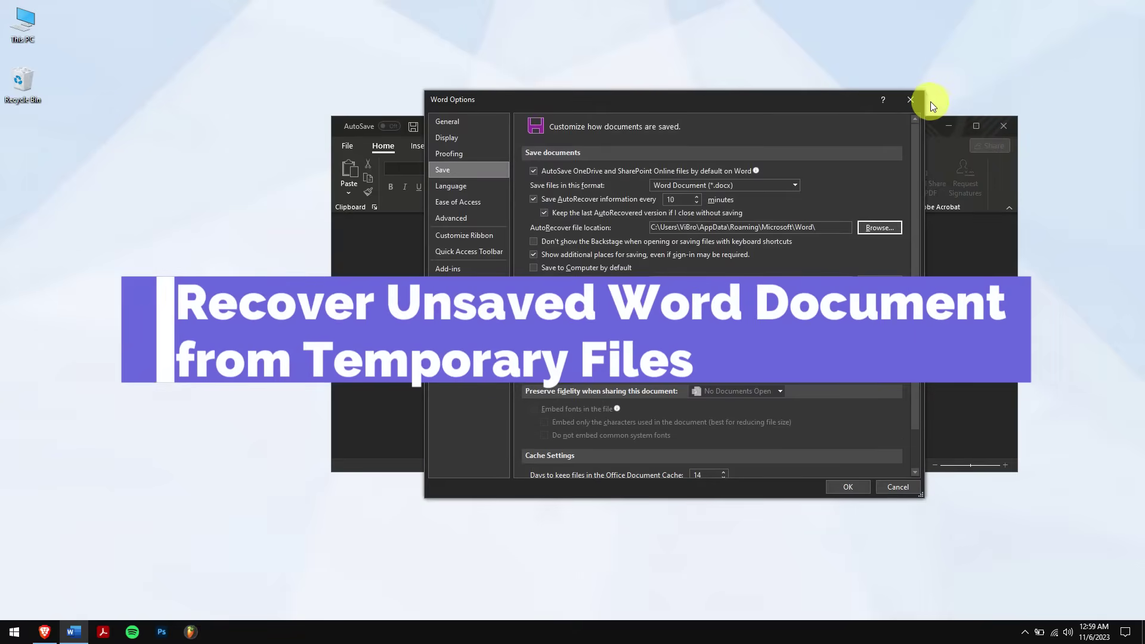
left_click(910, 100)
left_click(1010, 126)
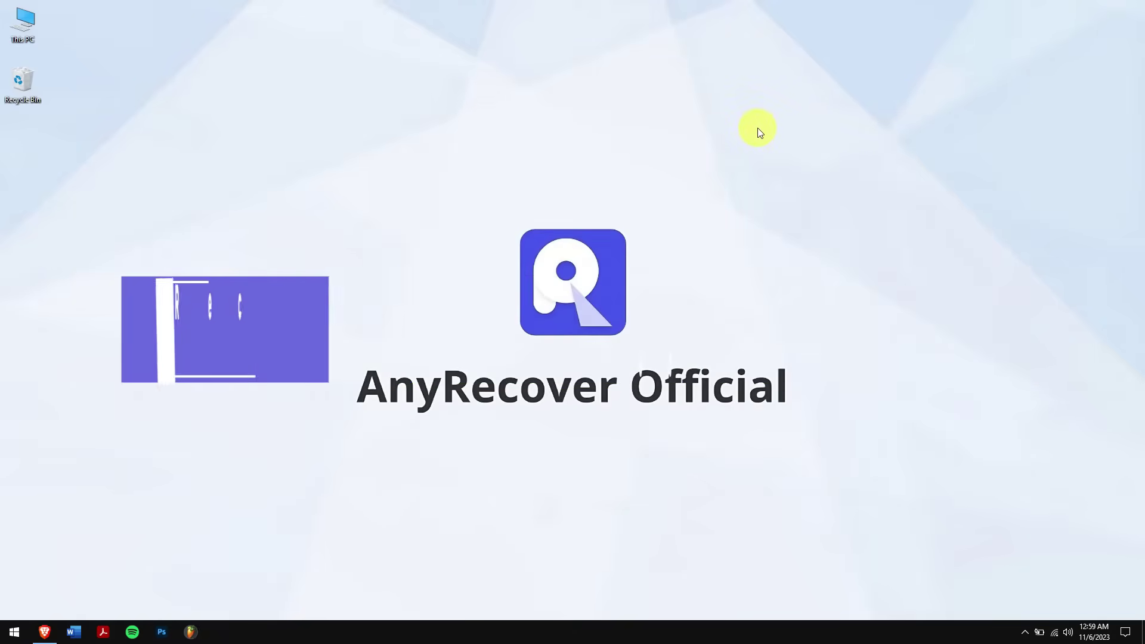
key("super")
type("word")
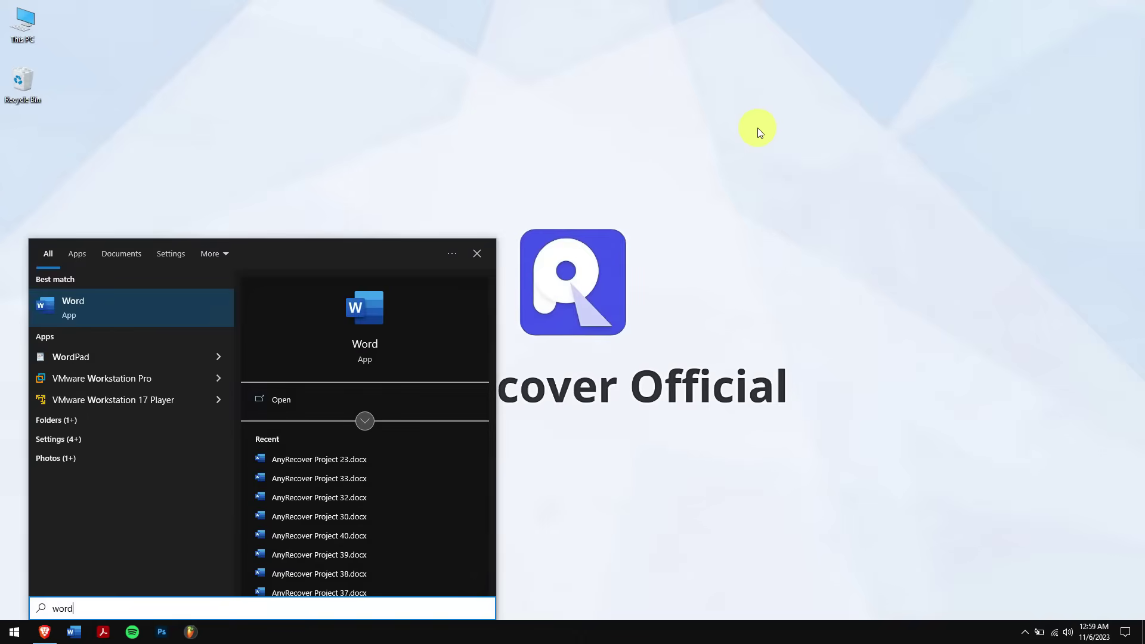
key("Return")
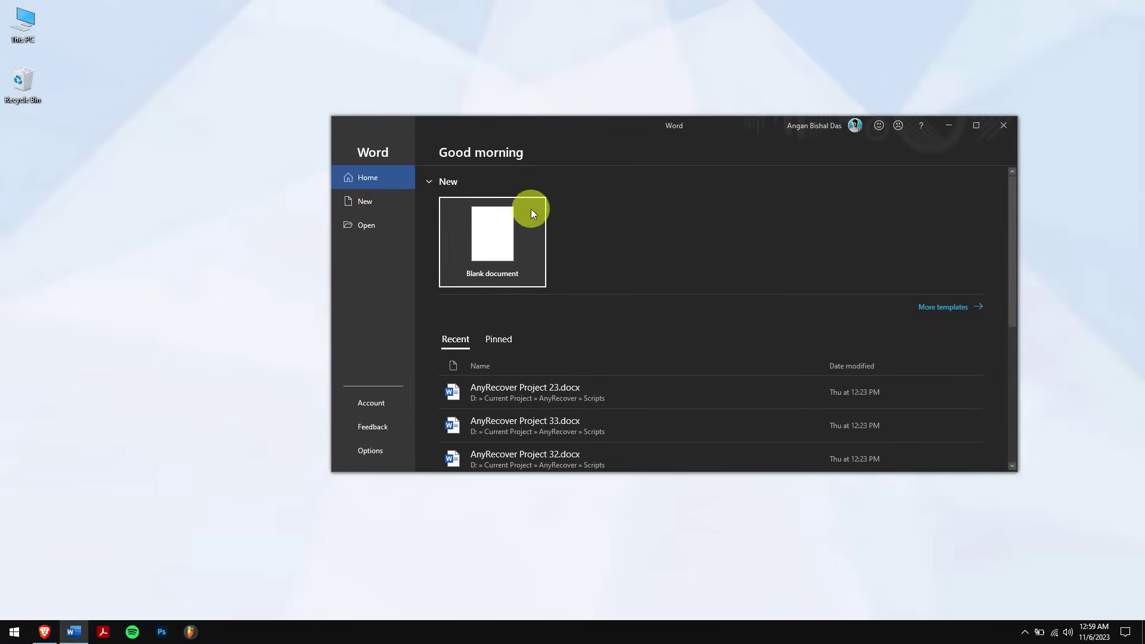
left_click(533, 213)
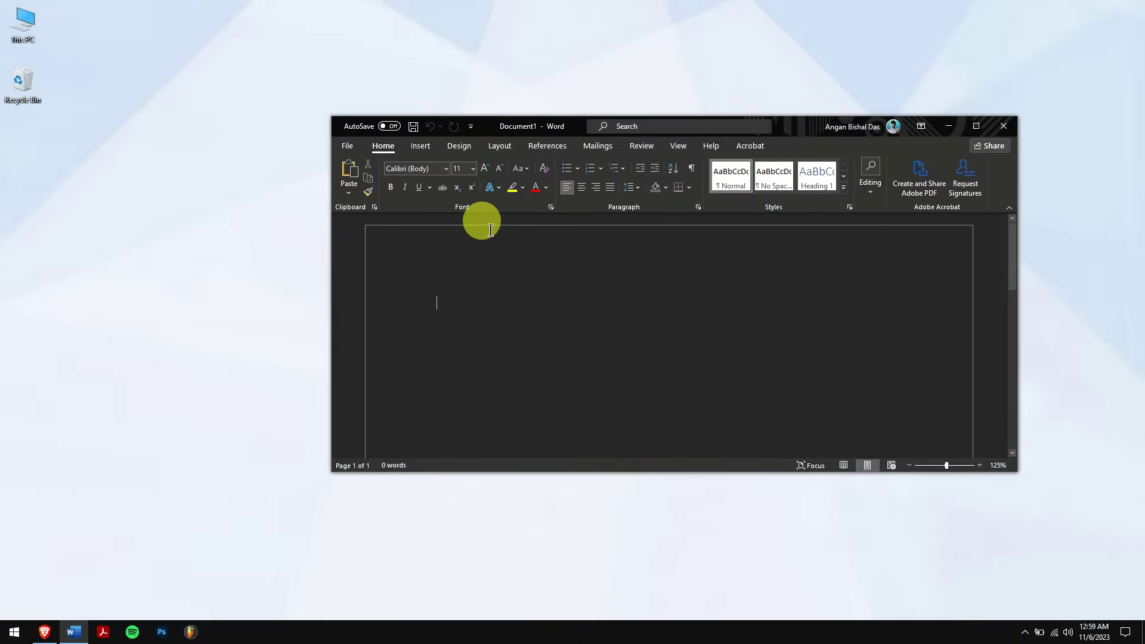
- Maximize Word and open Recover Unsaved Documents from the File > Open document list
left_click(347, 145)
left_click_drag(1017, 472, 1084, 611)
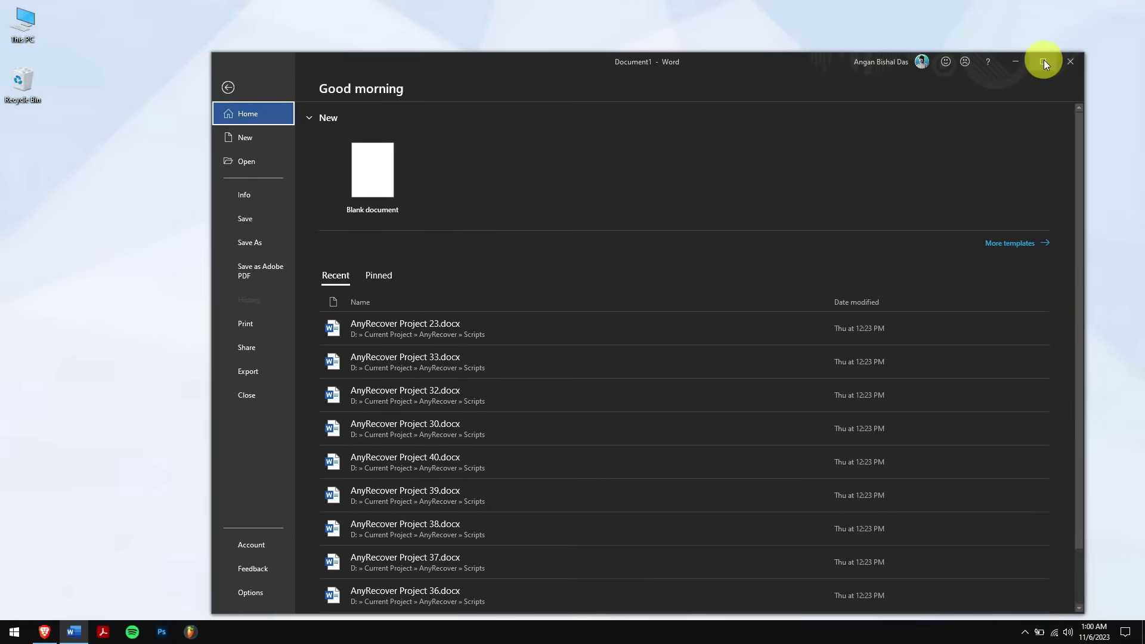
left_click(740, 61)
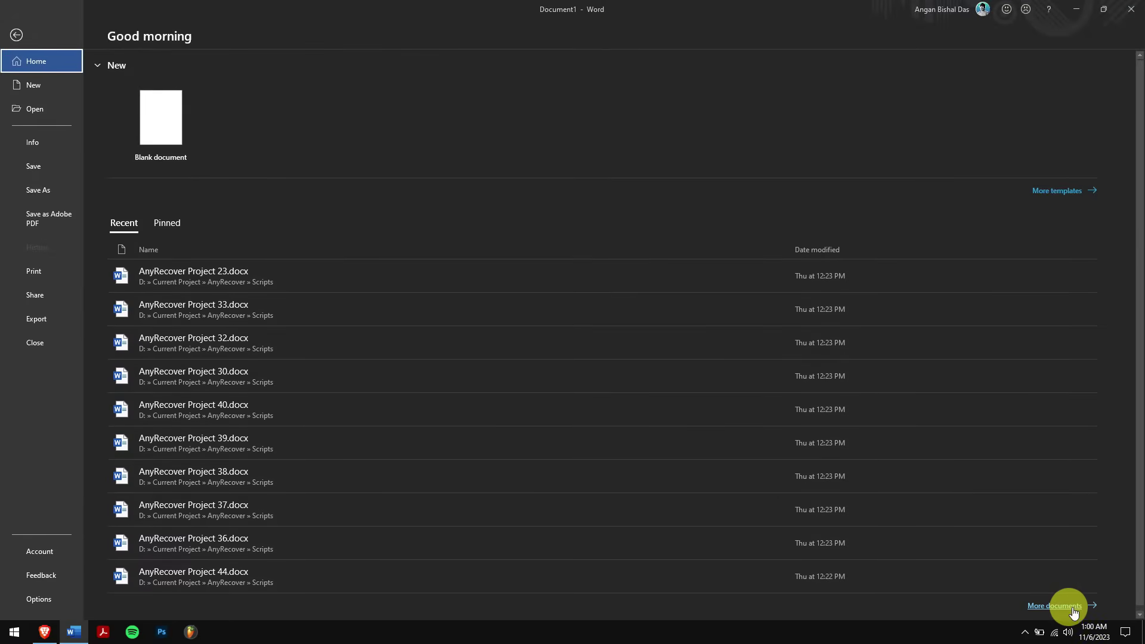
left_click(1072, 610)
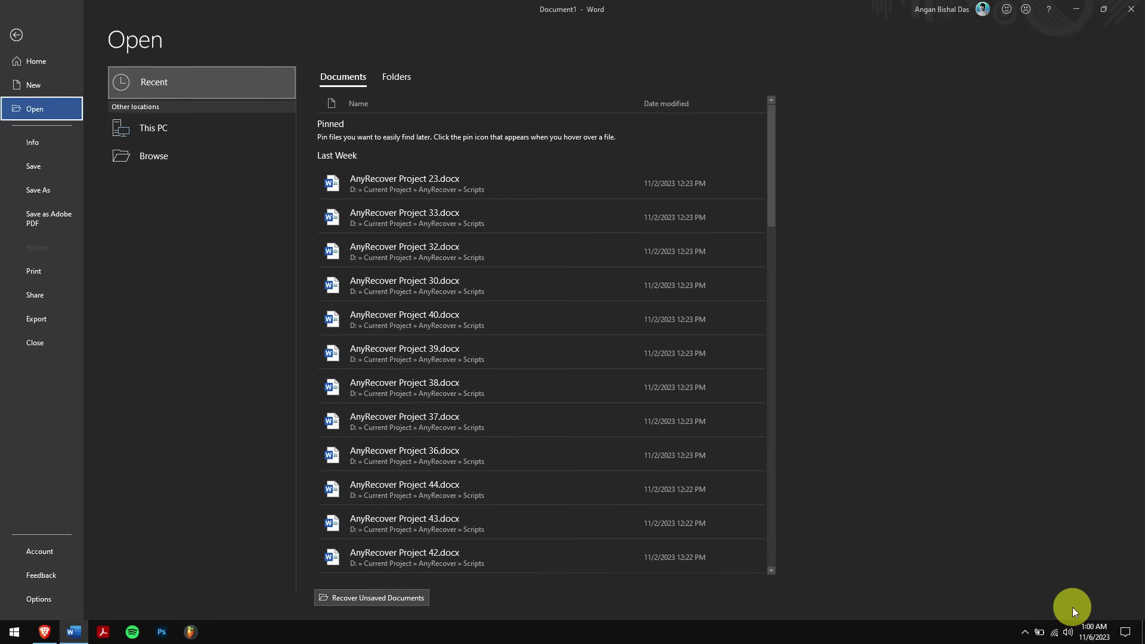
left_click(385, 592)
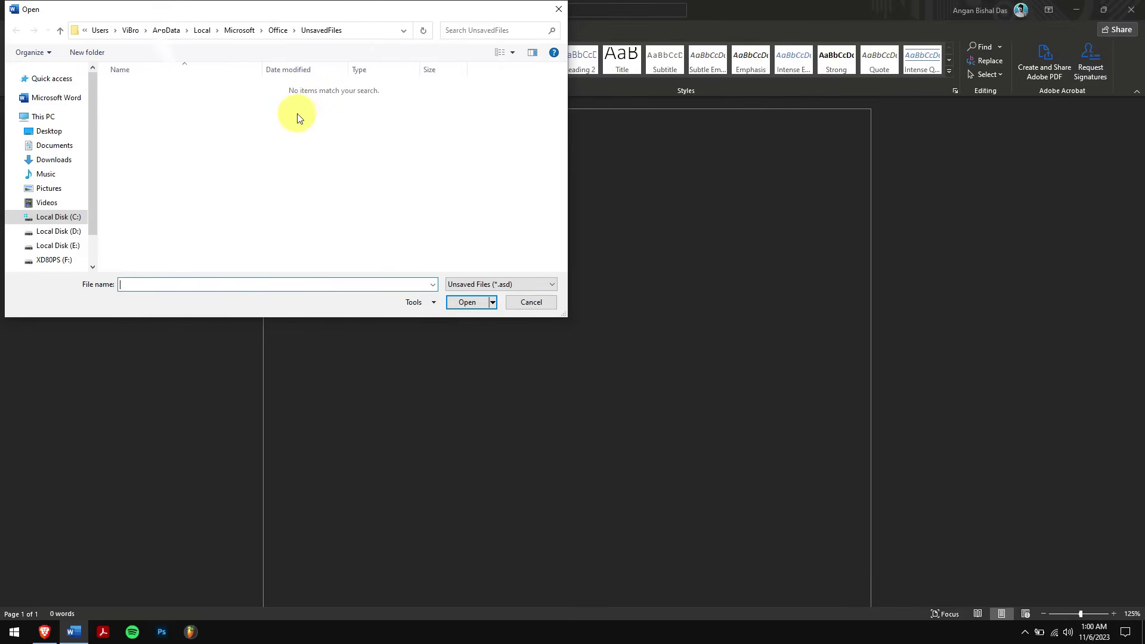
- Close the unsaved-files browser and Word, refresh the desktop, and restore Podcast Script.docx to D:\Documents
left_click(530, 303)
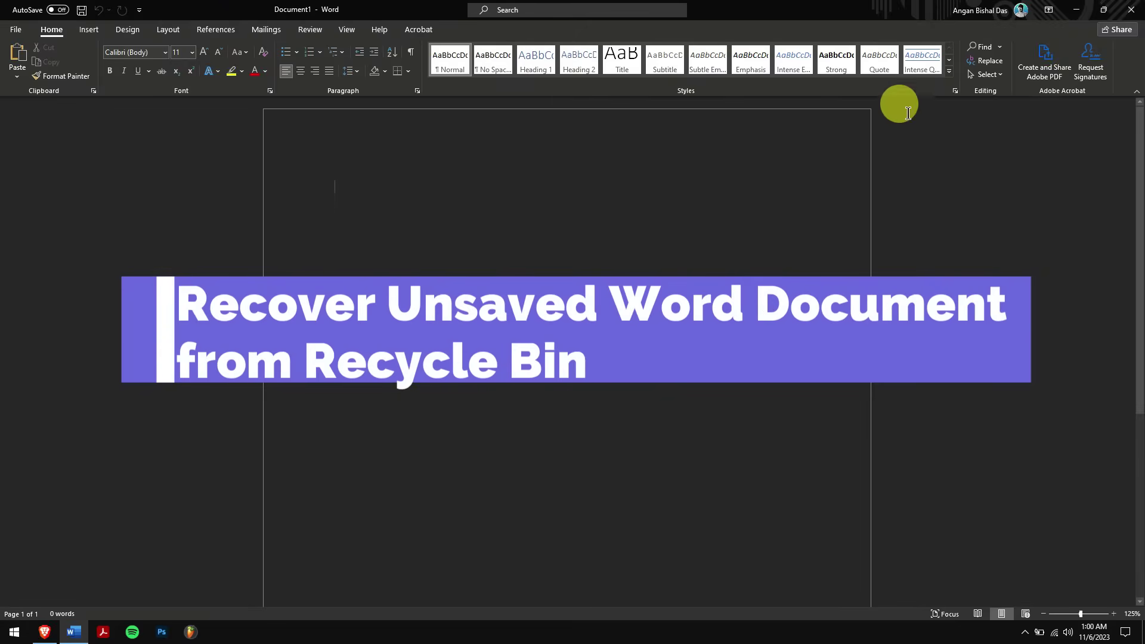
left_click(1124, 7)
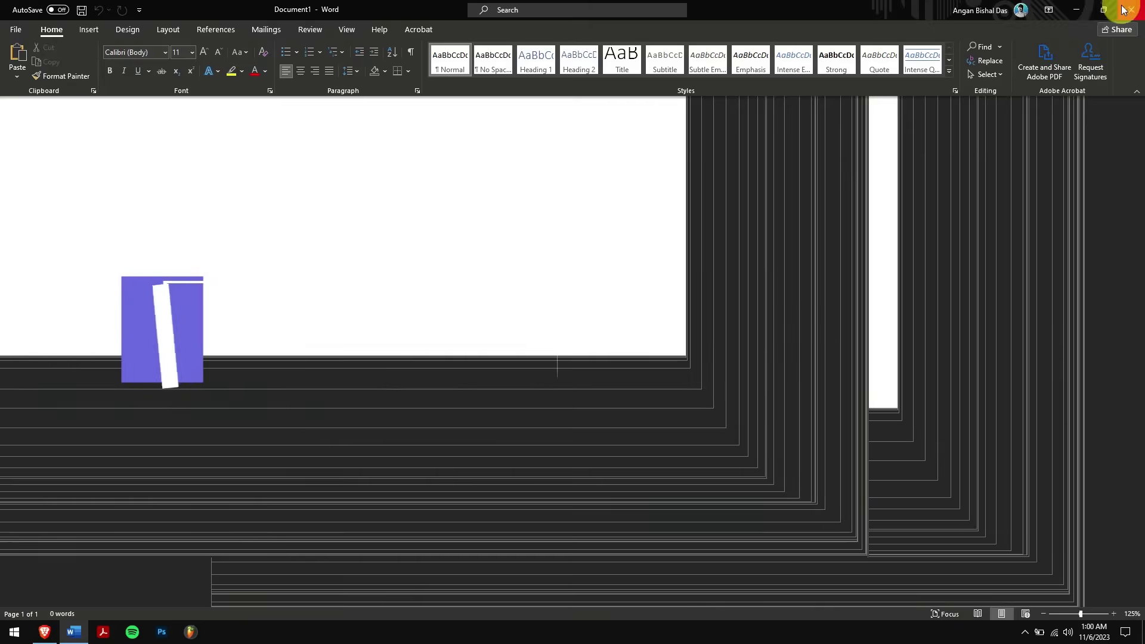
right_click(341, 162)
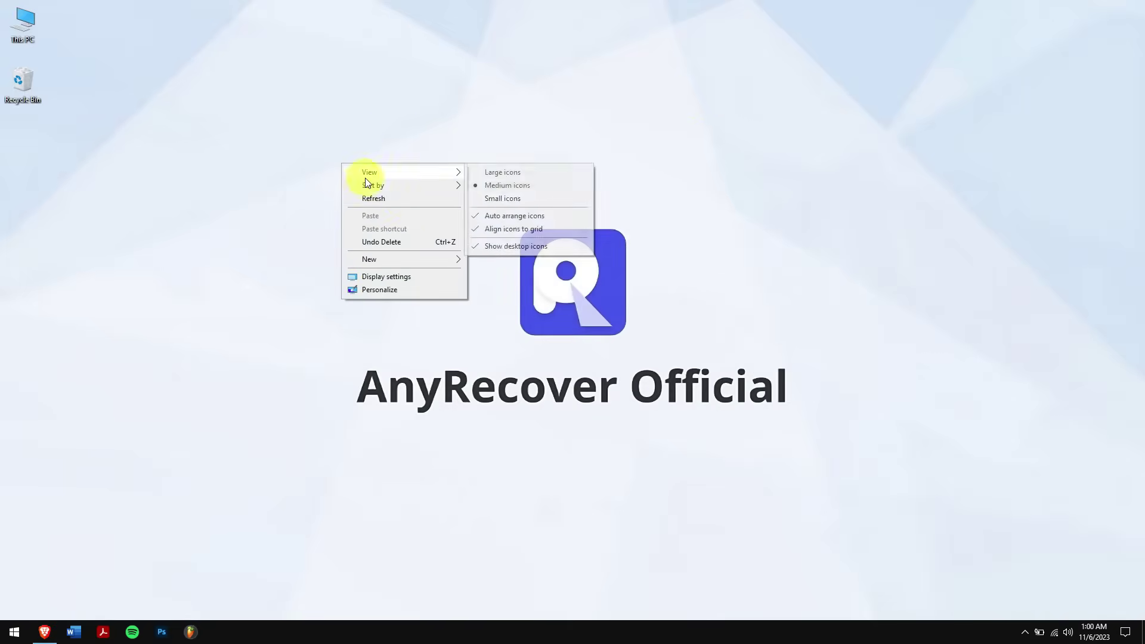
left_click(417, 203)
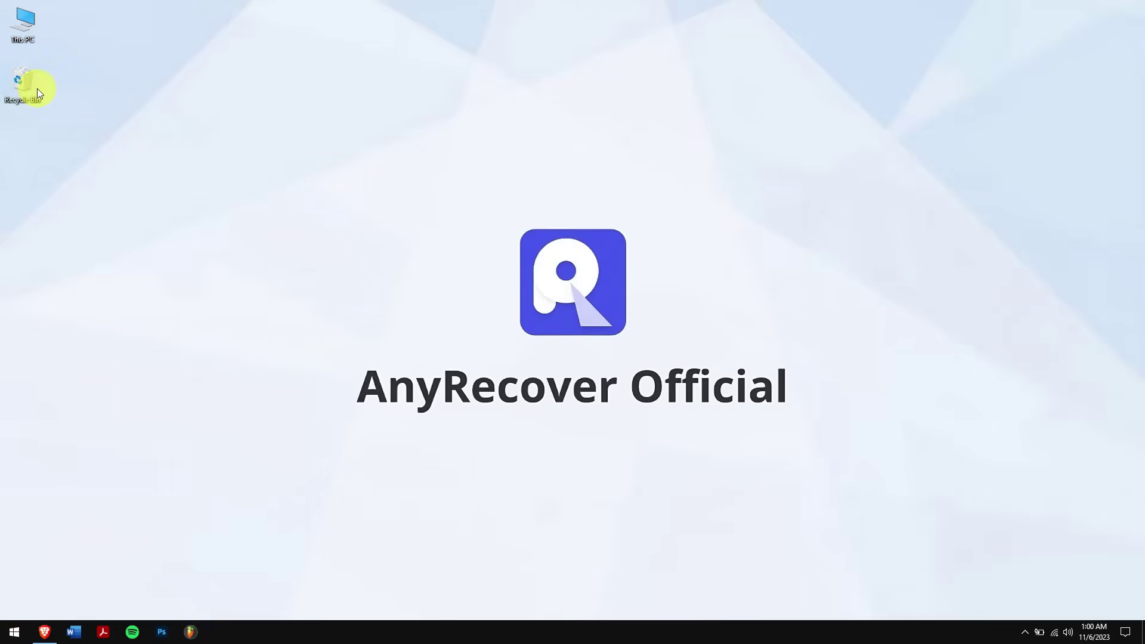
right_click(184, 161)
left_click(229, 198)
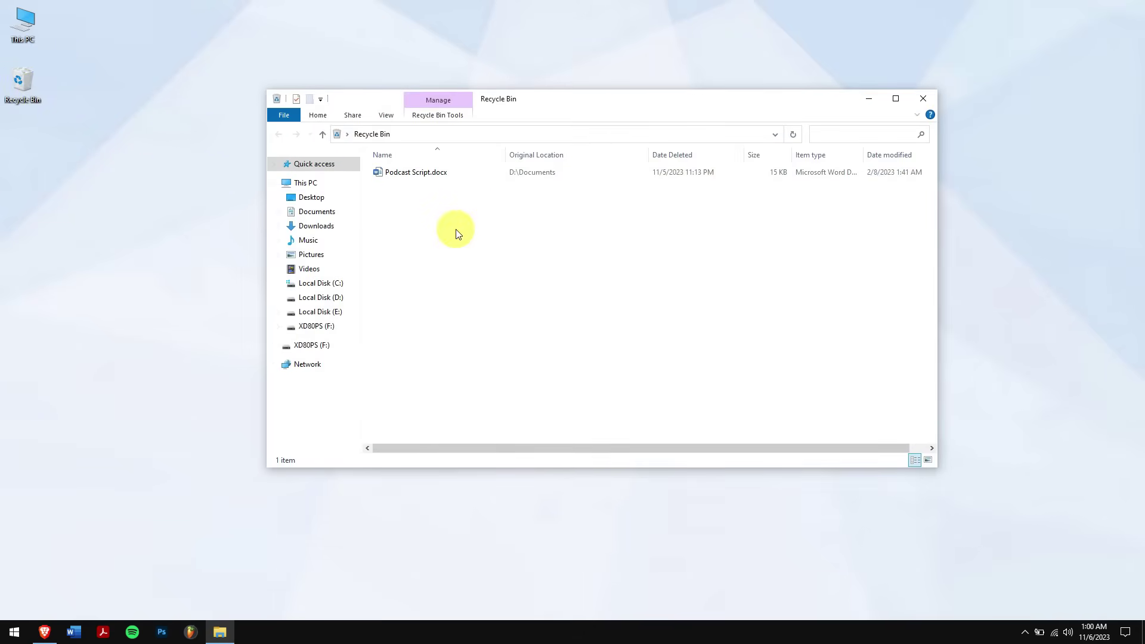
right_click(392, 173)
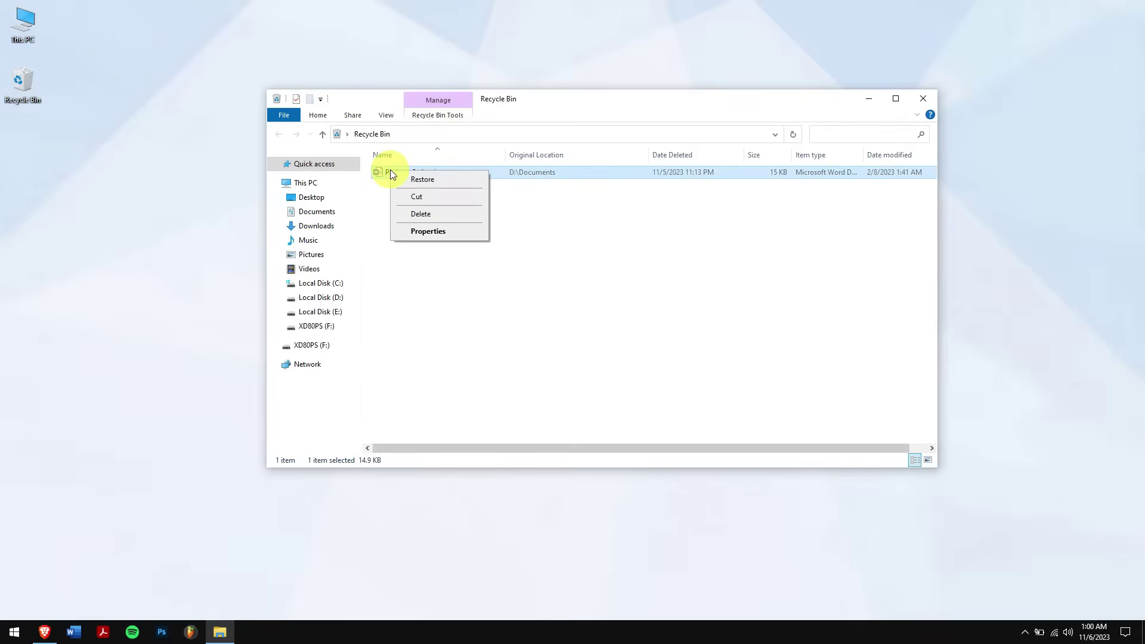
left_click(469, 179)
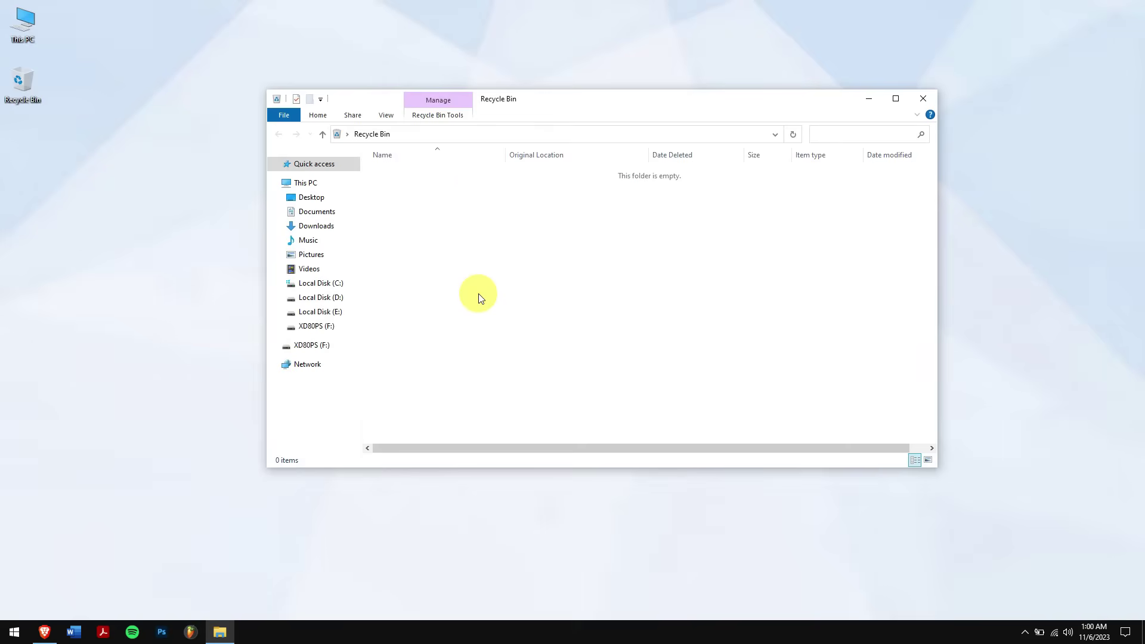
- Close the Recycle Bin and start checkout for the AnyRecover Lifetime Plan in Brave
left_click(924, 100)
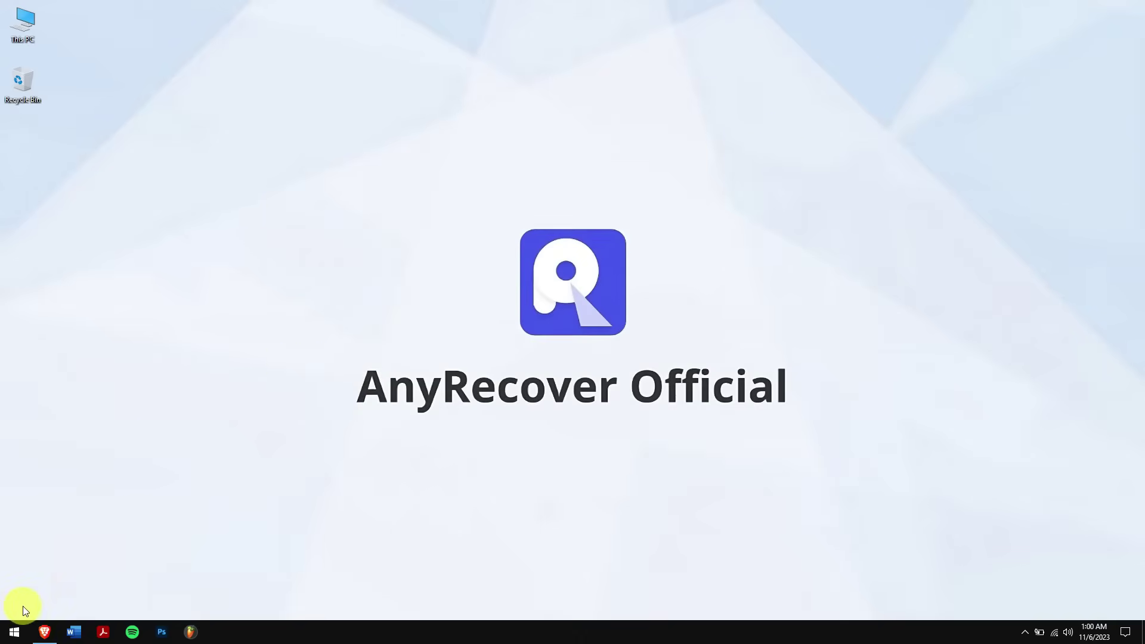
left_click(44, 631)
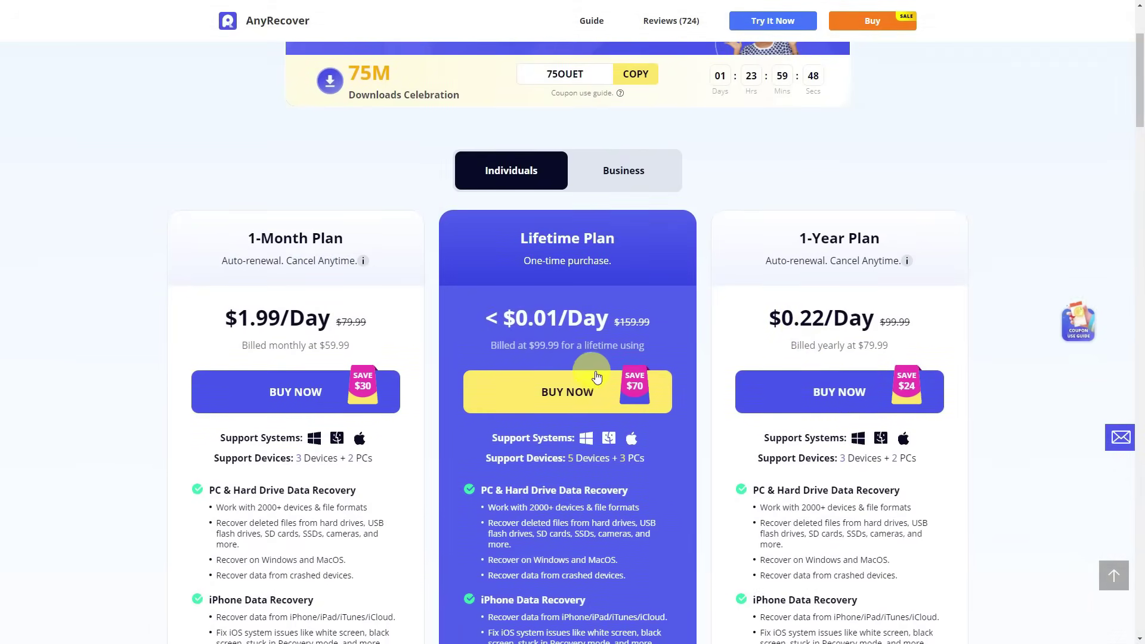
left_click(592, 379)
- Apply the ARYT0110 coupon and check that the order total drops to 89.99 USD
left_click(256, 385)
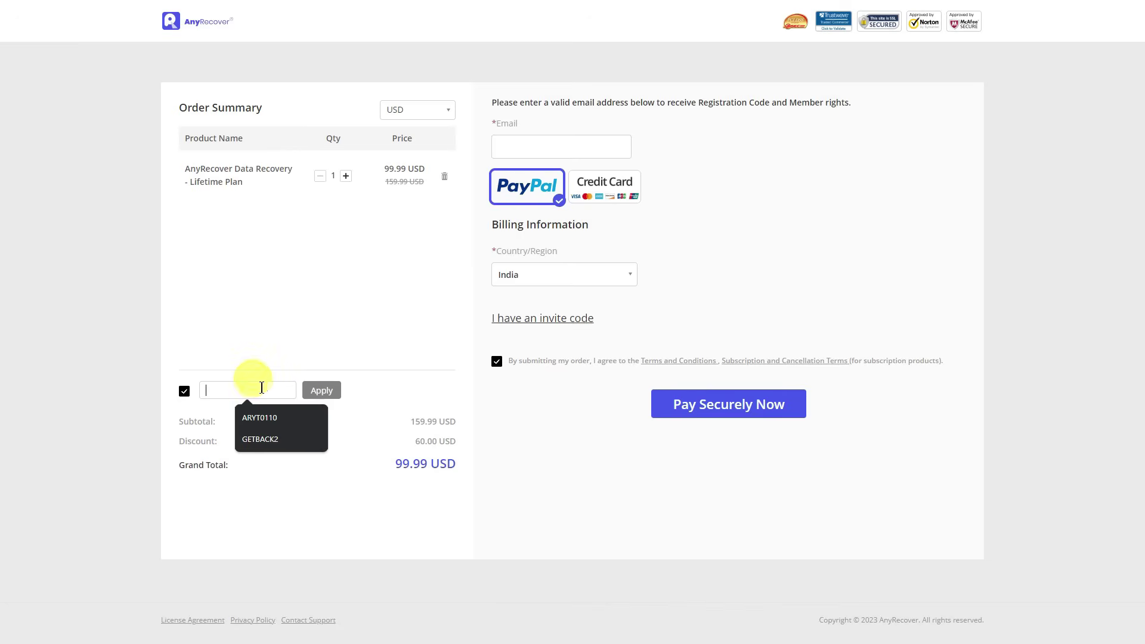
left_click(289, 413)
left_click(321, 390)
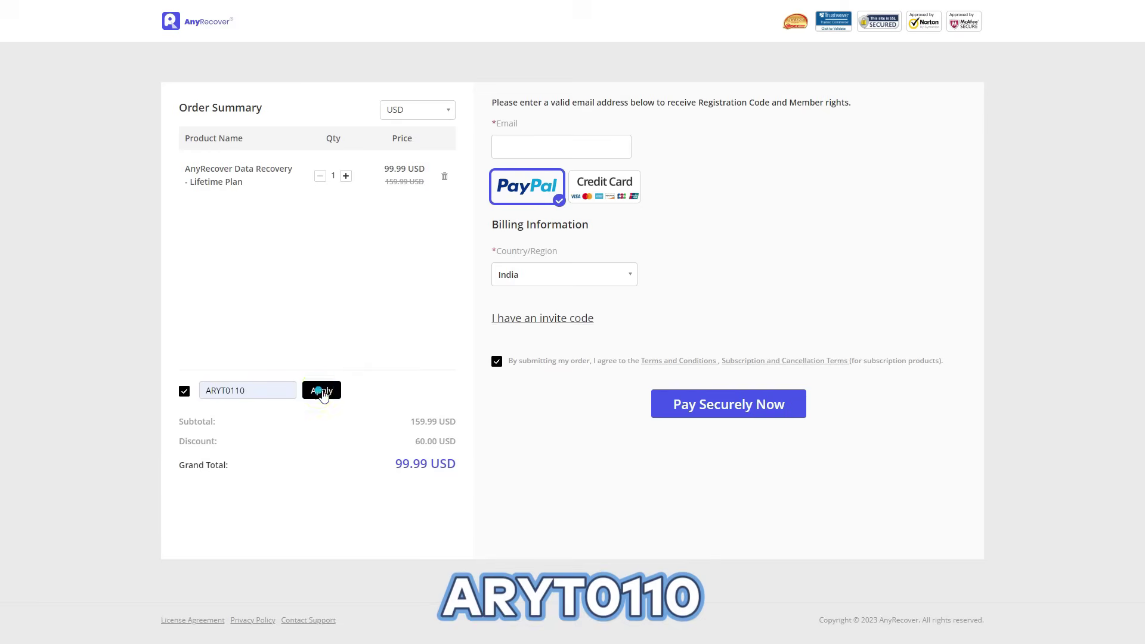
left_click_drag(393, 481, 473, 480)
left_click(463, 455)
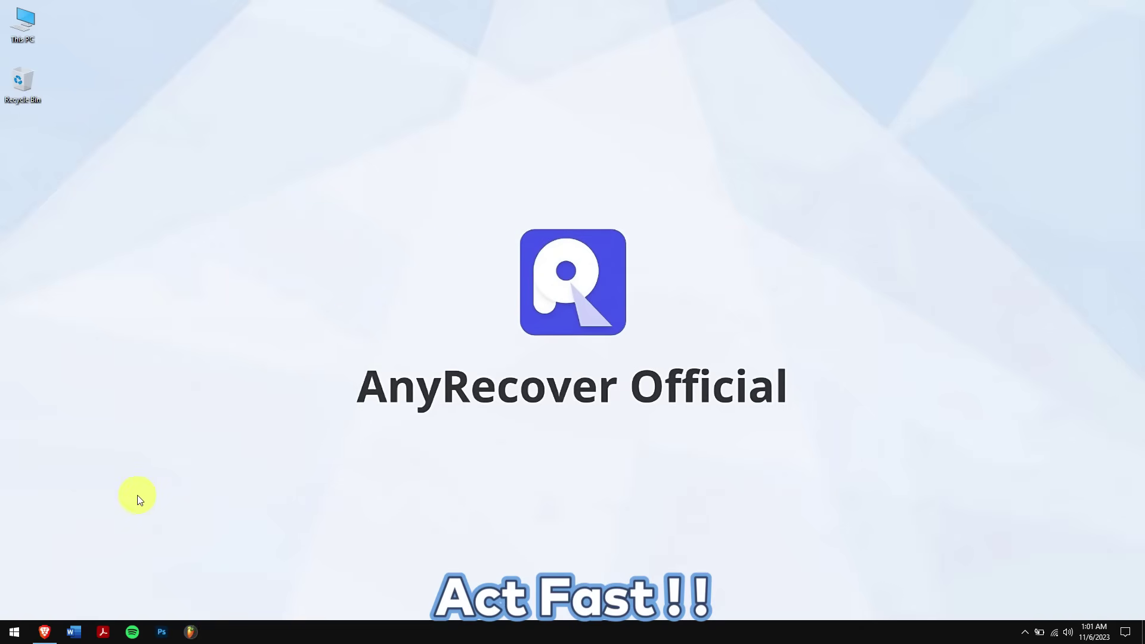
- Create a new blank Word document with 'Hey There' as its Title-style first line
left_click(74, 632)
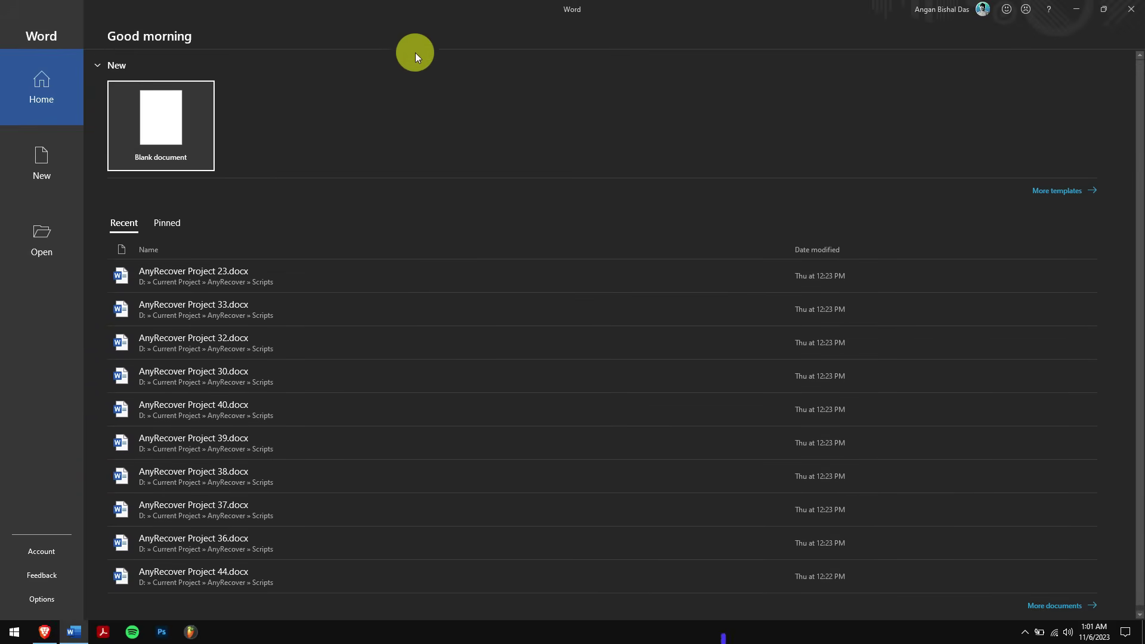
double_click(416, 7)
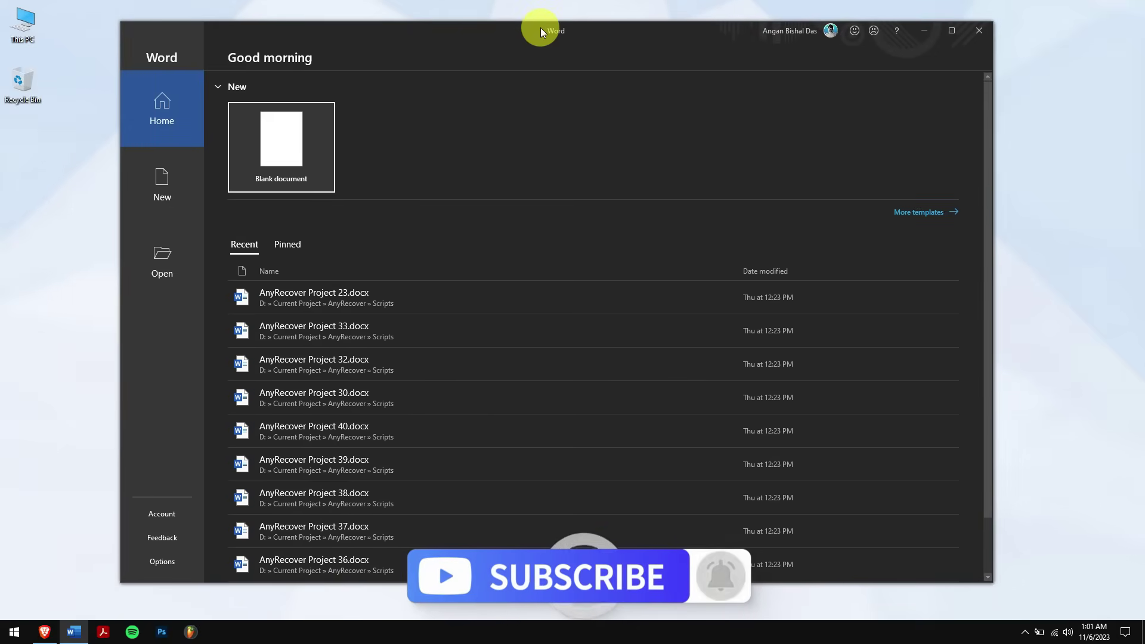
left_click(268, 141)
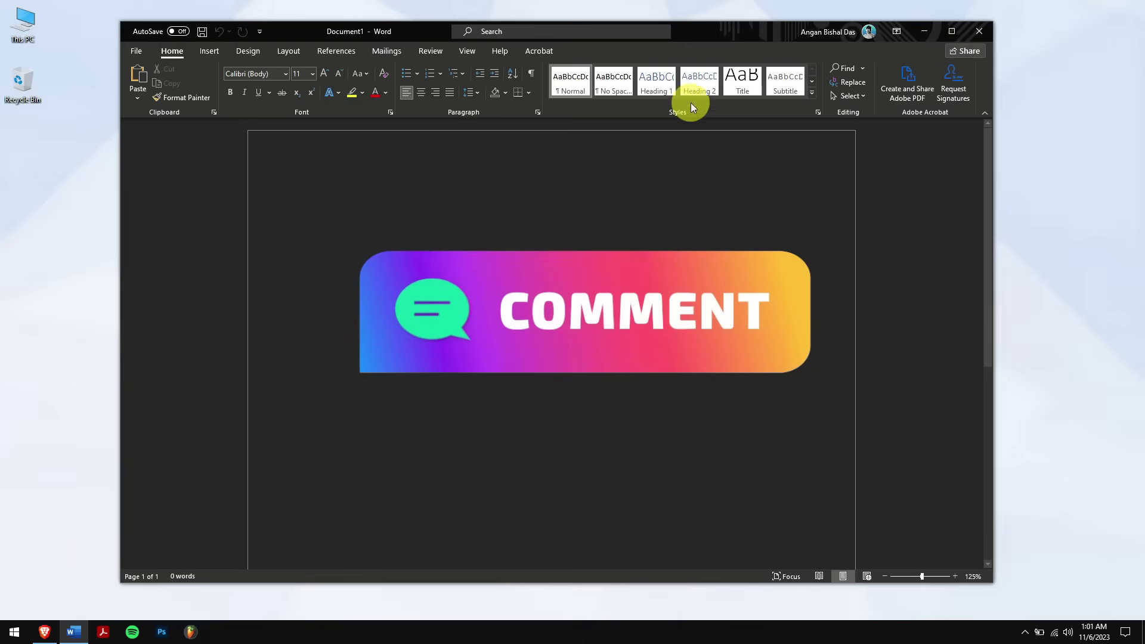
left_click(739, 81)
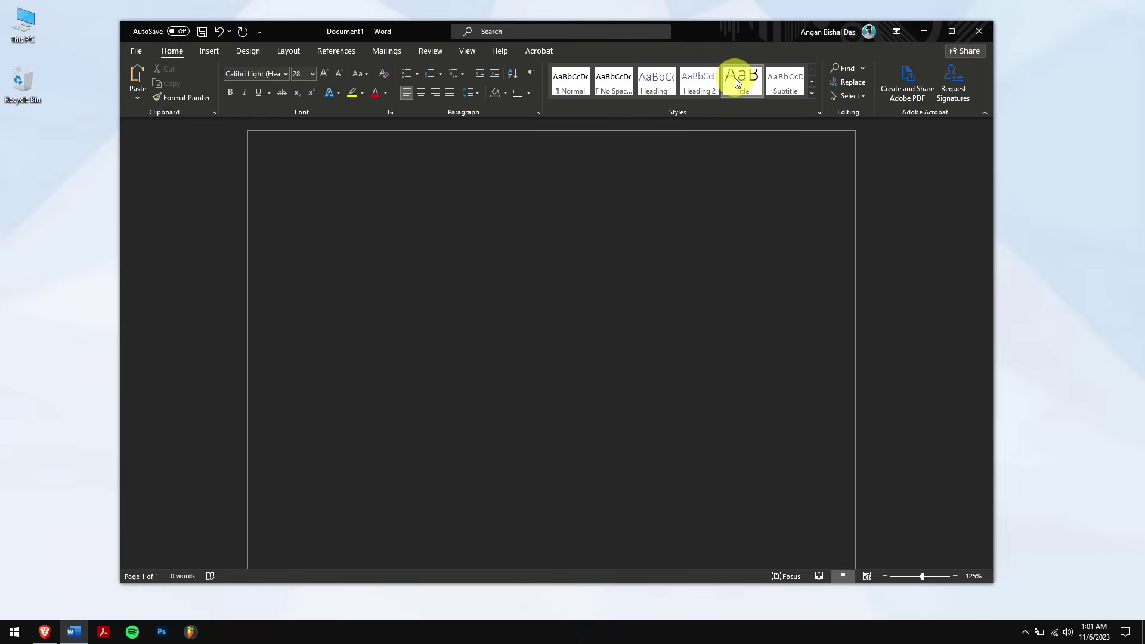
type("Hey There")
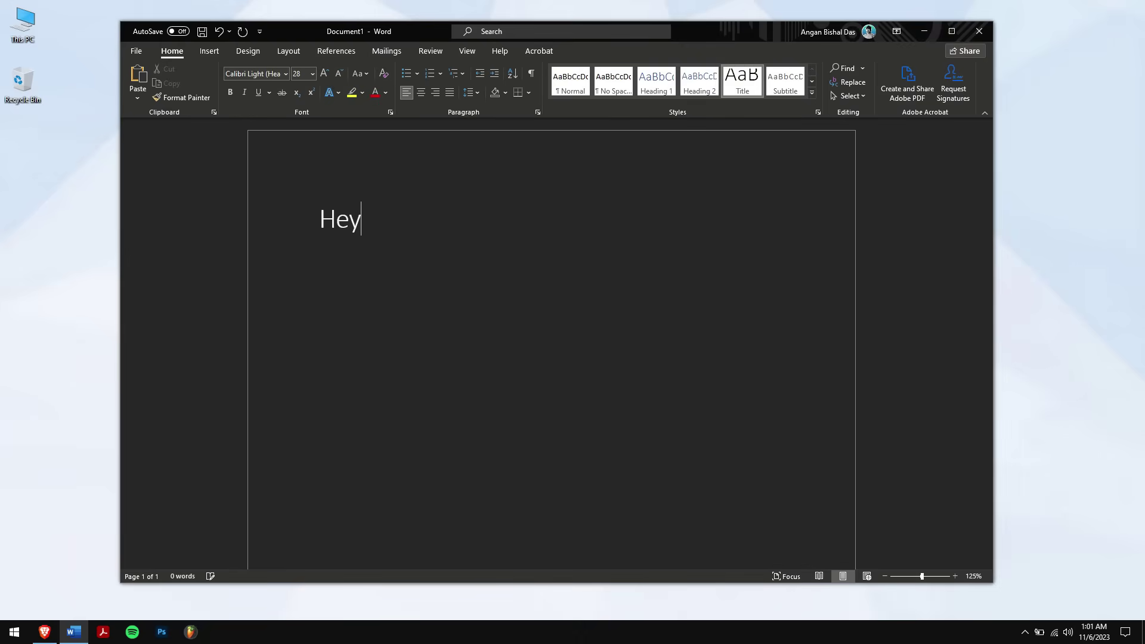